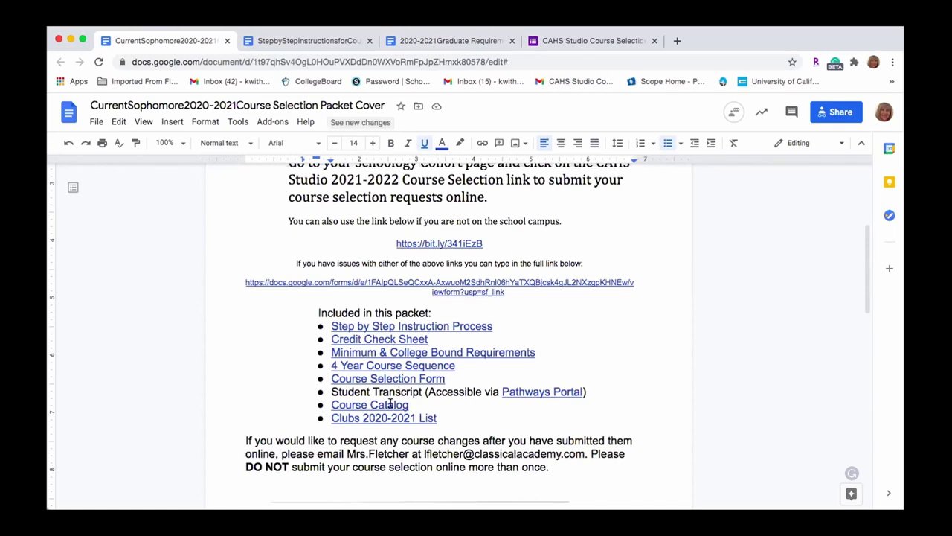
Open the Course Selection Form linked in the packet cover and review its 11th grade course tables from English through the optional electives
left_click(386, 378)
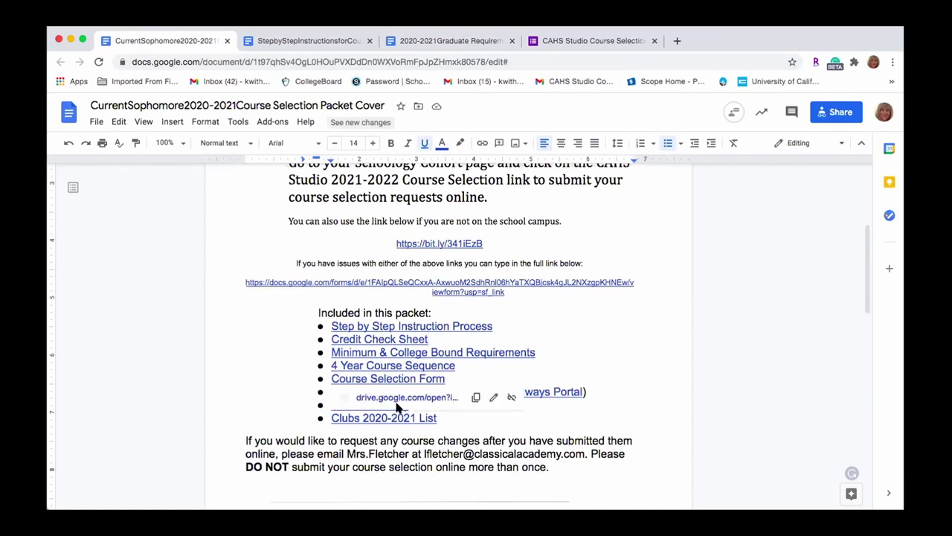
left_click(398, 397)
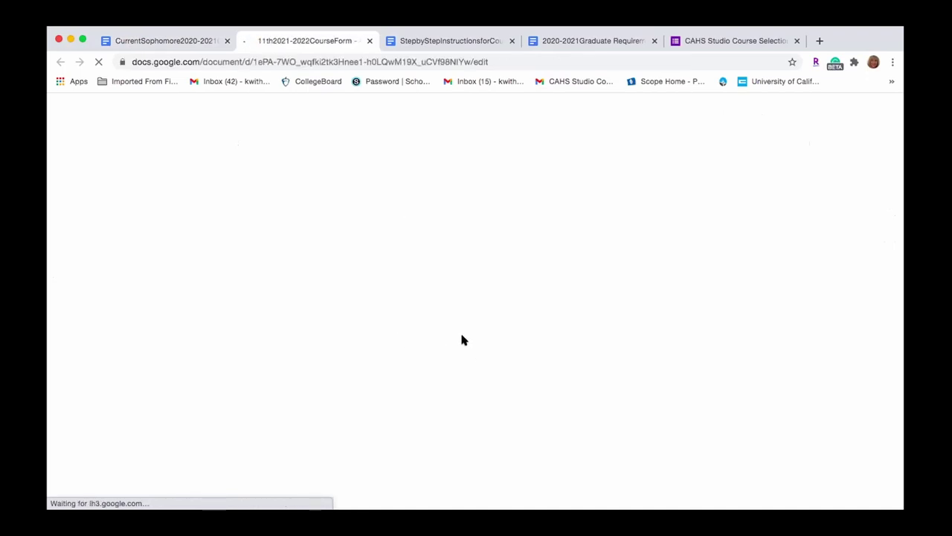
scroll(552, 324, "down", 1)
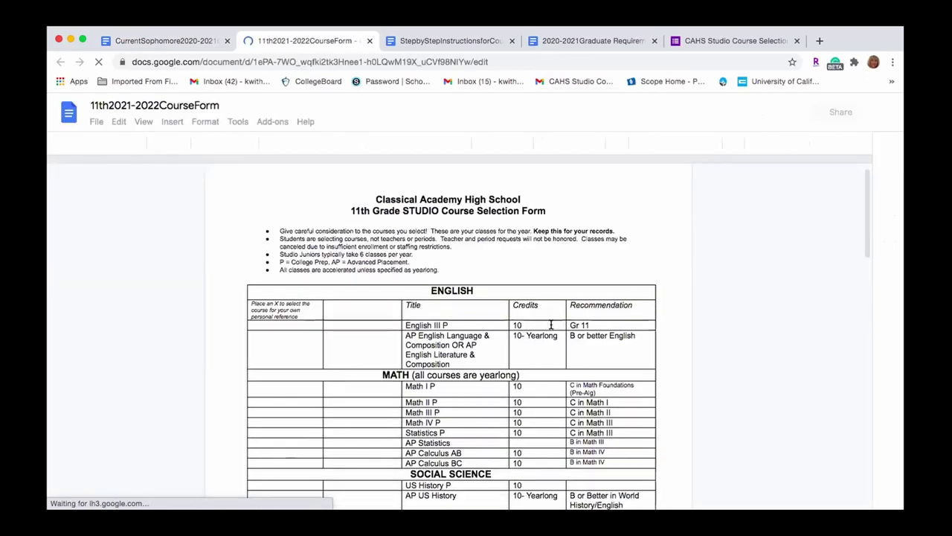
scroll(552, 324, "down", 2)
scroll(551, 324, "down", 3)
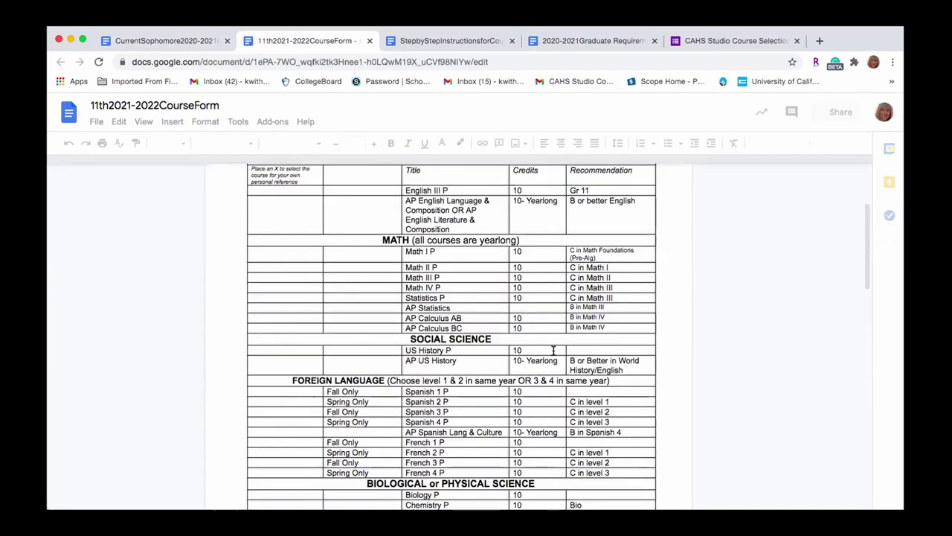
scroll(566, 376, "down", 2)
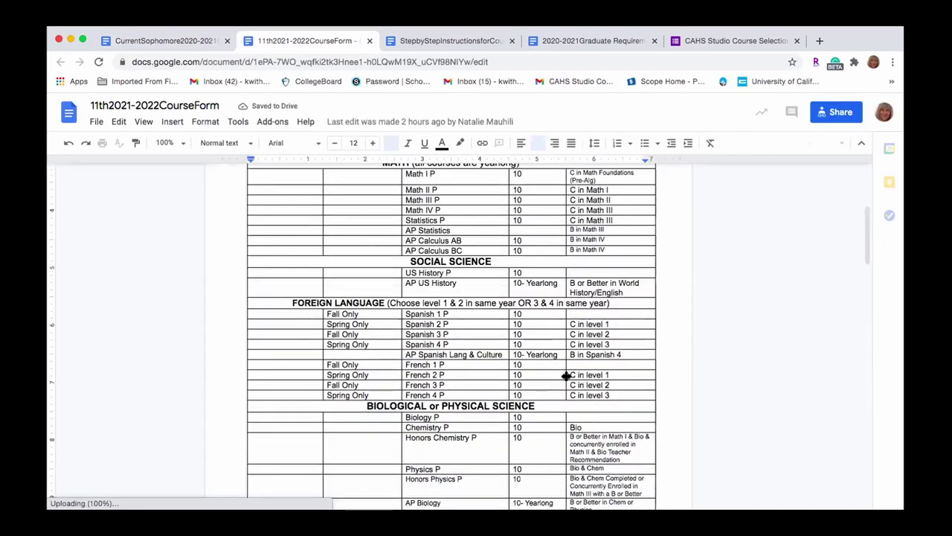
scroll(567, 375, "down", 3)
scroll(566, 375, "down", 1)
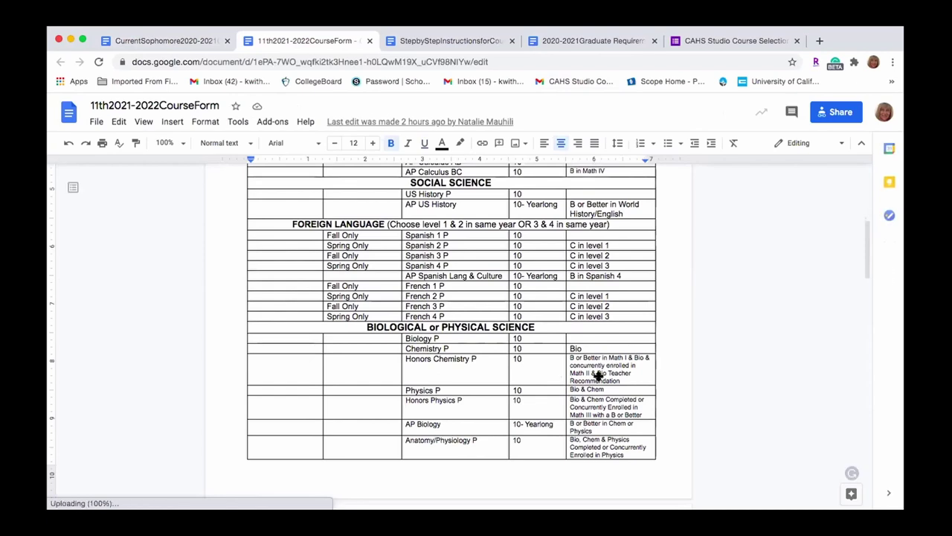
scroll(616, 334, "down", 5)
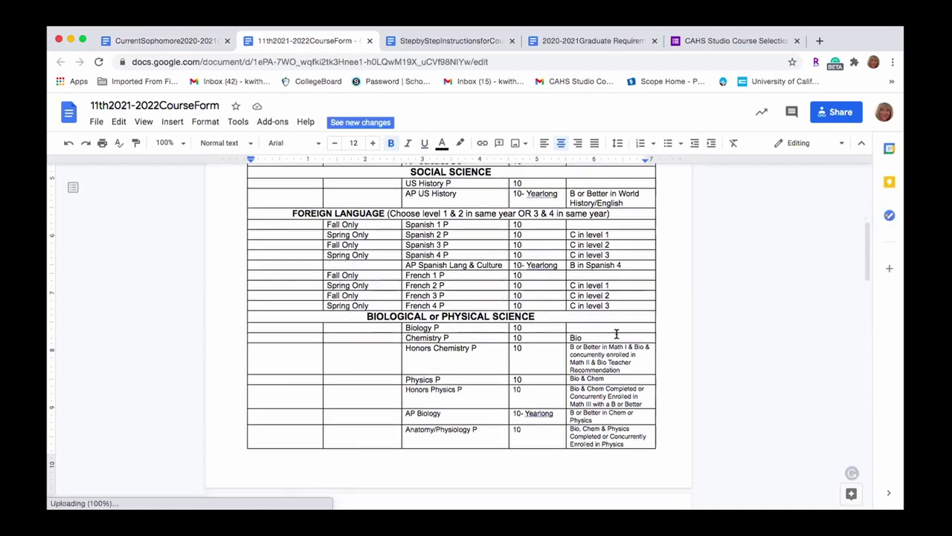
scroll(616, 334, "down", 2)
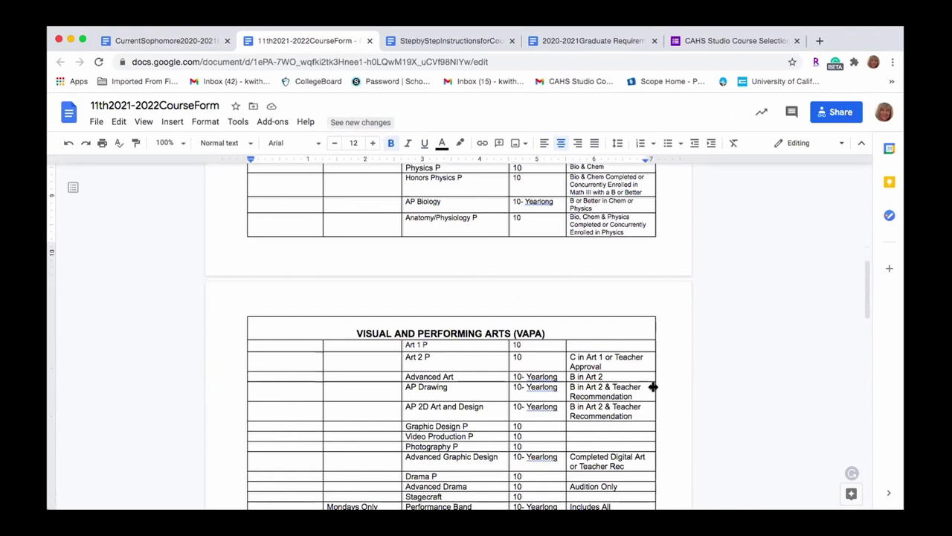
scroll(661, 385, "down", 5)
scroll(661, 384, "down", 6)
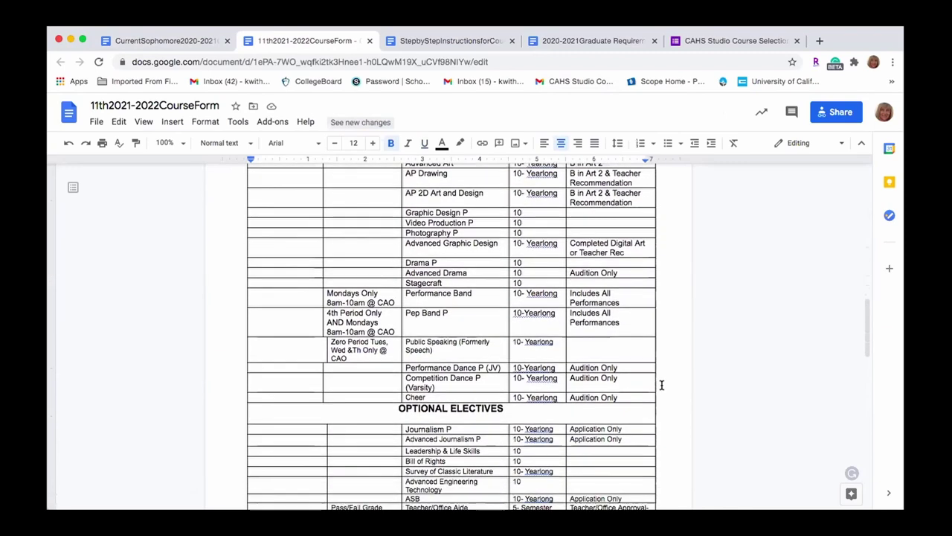
scroll(661, 385, "up", 5)
scroll(662, 385, "up", 15)
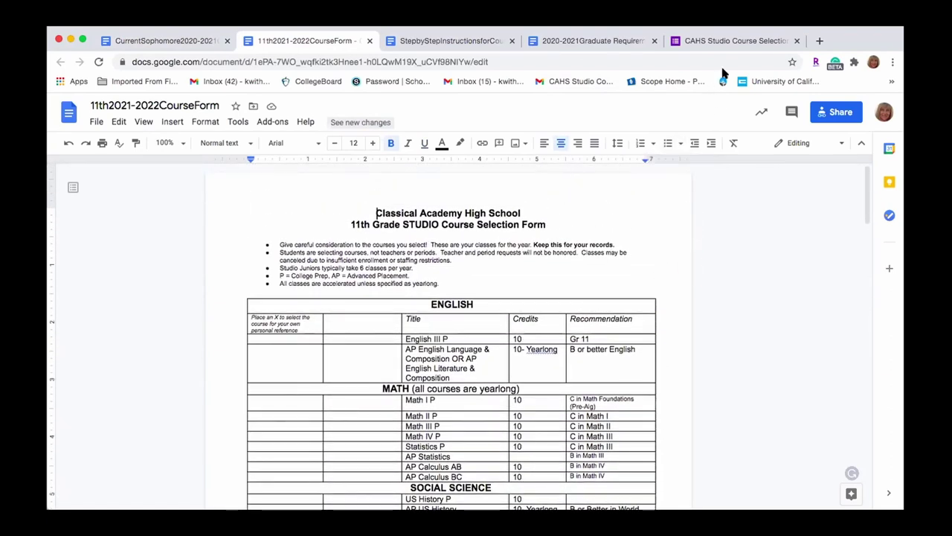
Switch to the CAHS Studio Course Selection form and fill in the email address with the saved school address
left_click(730, 42)
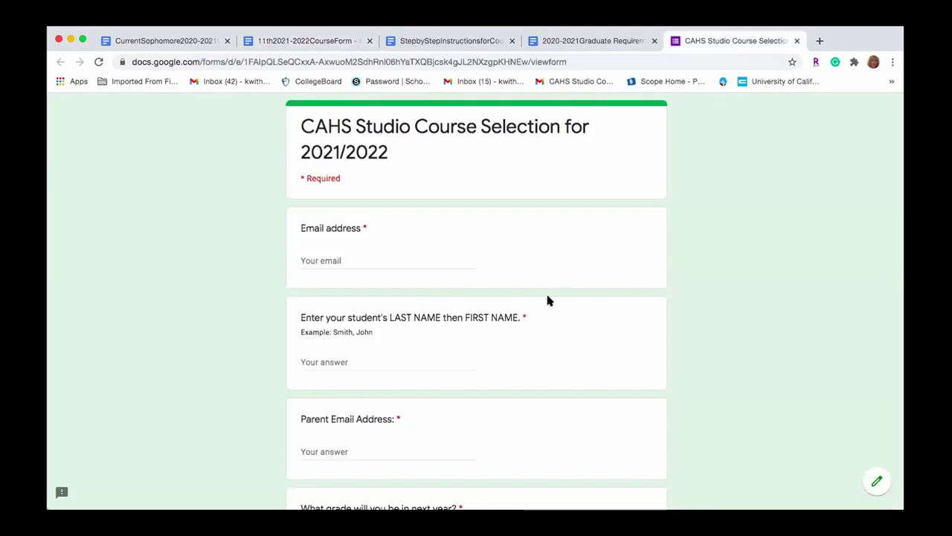
left_click(381, 262)
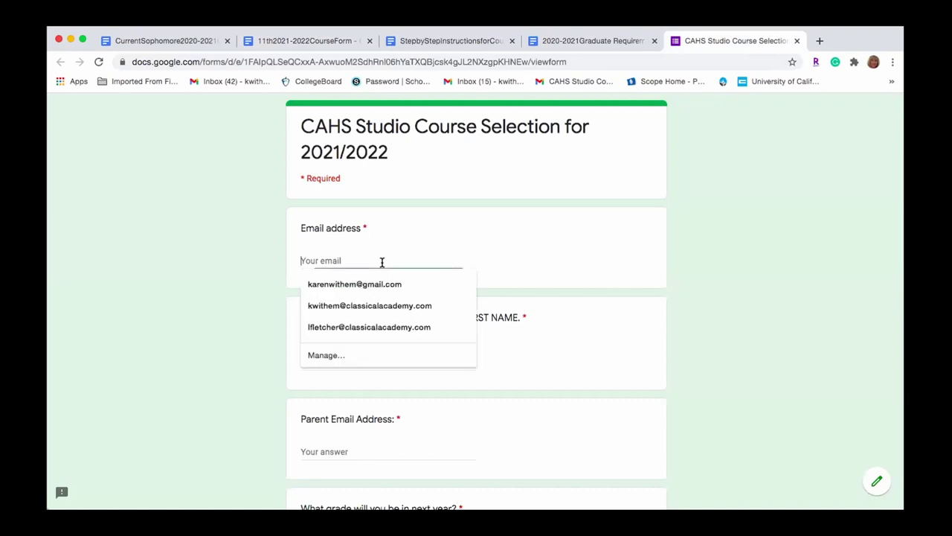
left_click(386, 305)
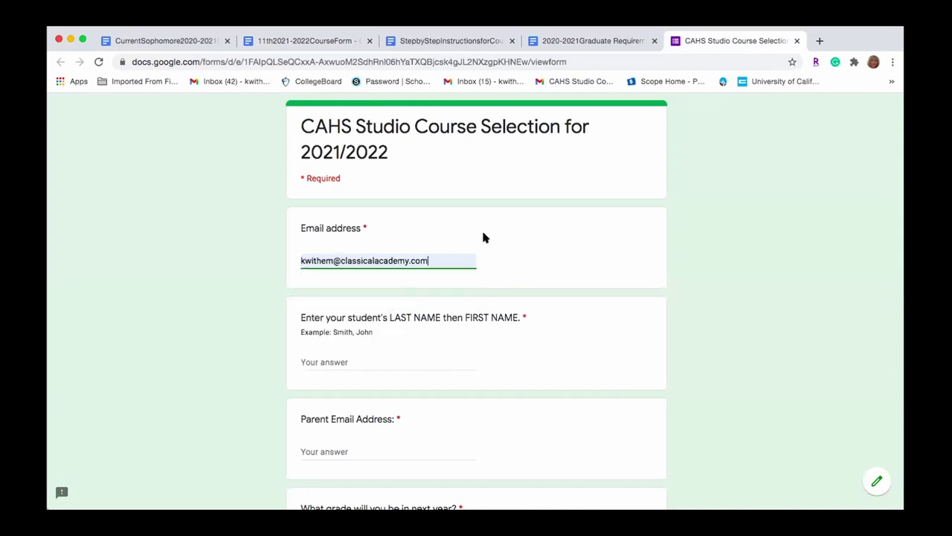
Enter the student's last name then first name, and fill in the parent email address from the saved suggestions
scroll(553, 279, "down", 2)
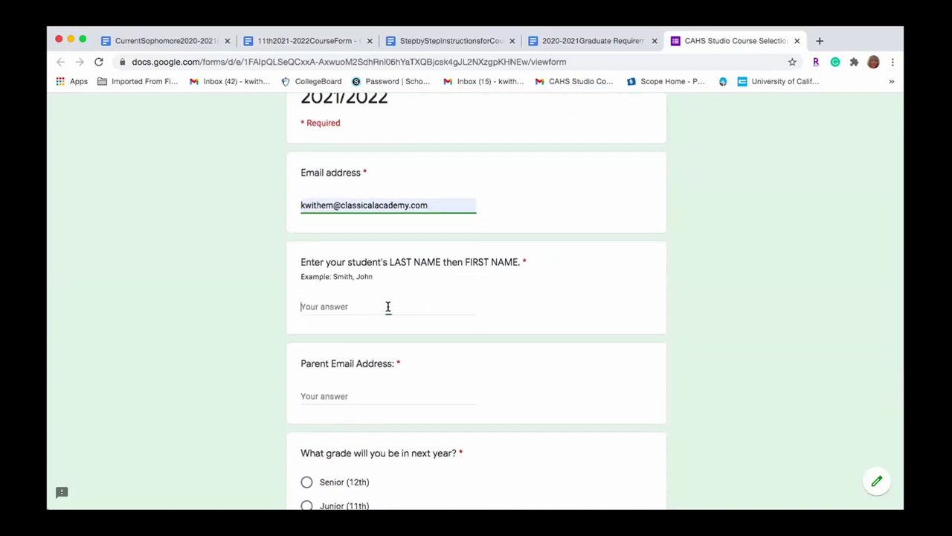
left_click(388, 305)
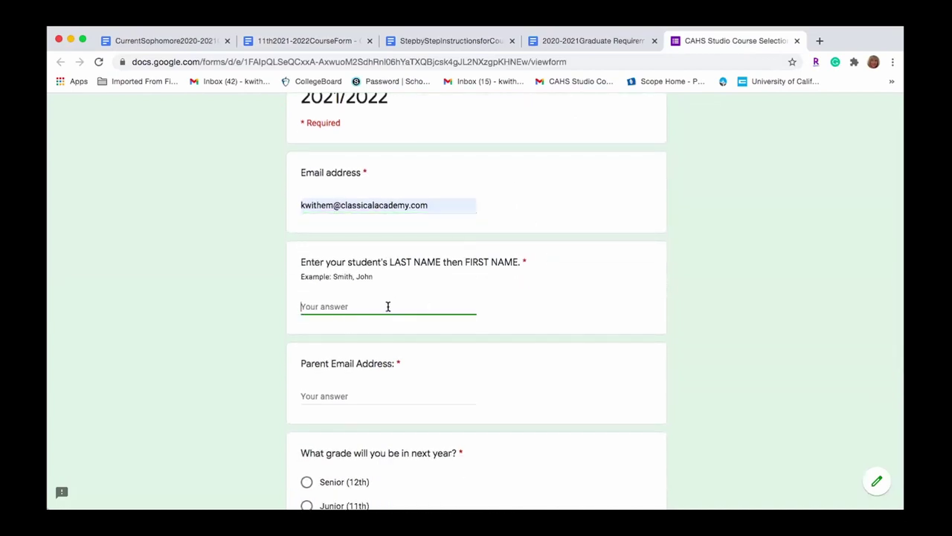
type("Sm")
type("ith, John")
left_click(374, 395)
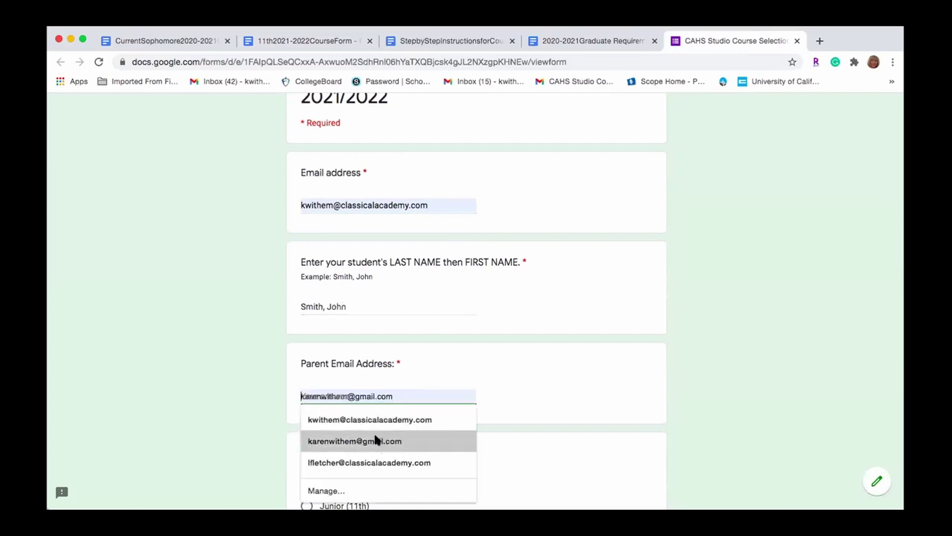
left_click(374, 461)
Choose Junior (11th) as next year's grade and continue to the Junior Course Selection section
scroll(487, 394, "down", 3)
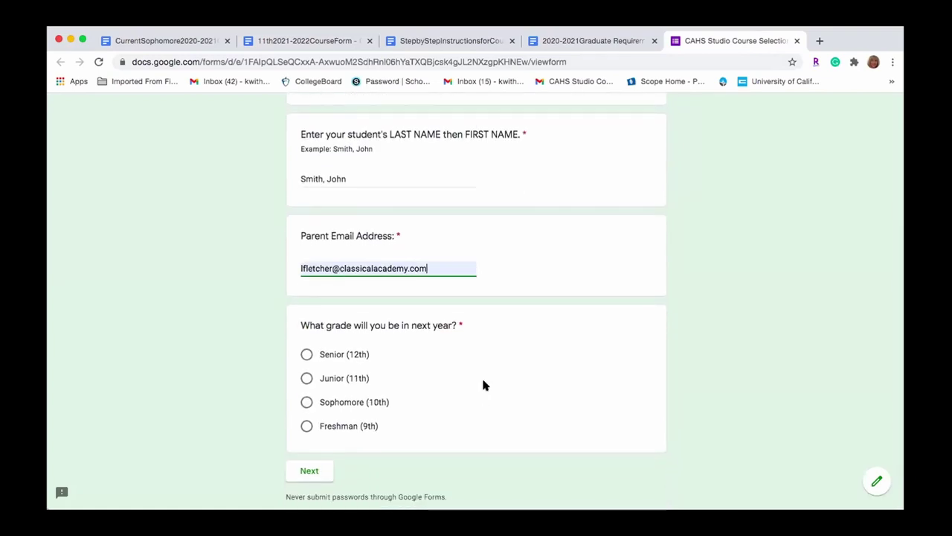
left_click(307, 378)
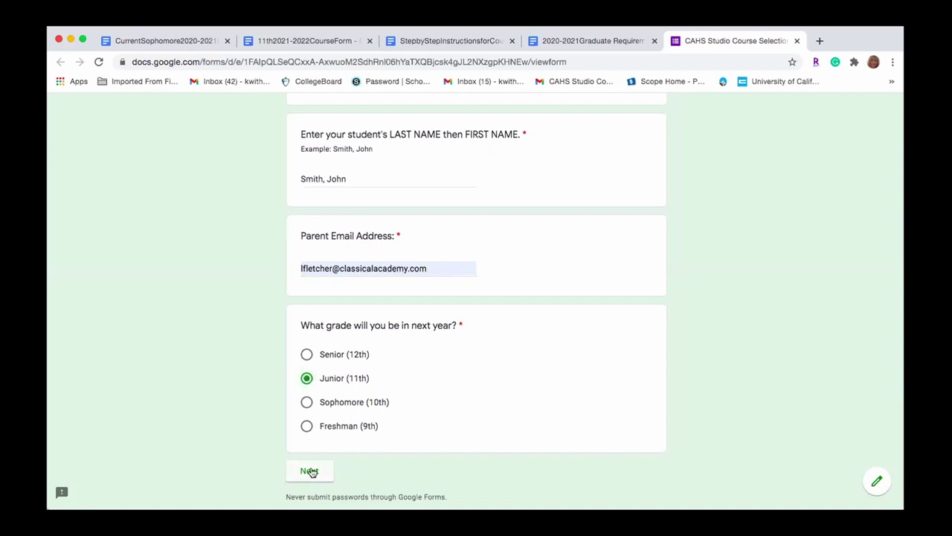
left_click(316, 471)
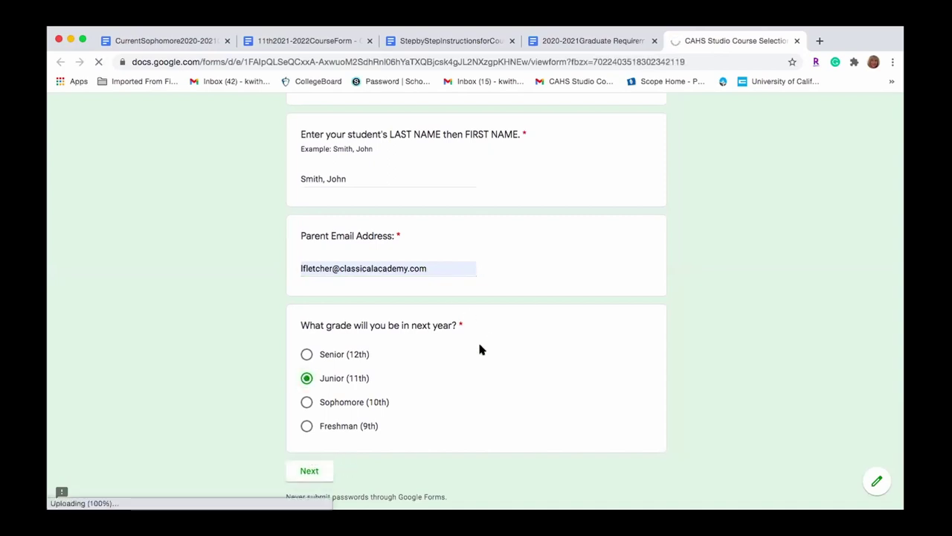
Review the junior course instructions and select English III P as next year's English class
scroll(483, 359, "down", 1)
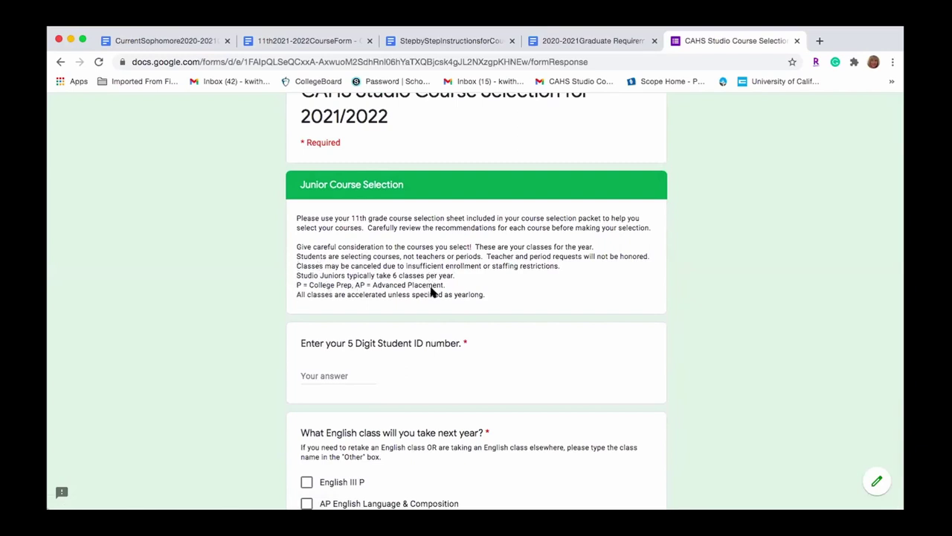
scroll(435, 289, "down", 2)
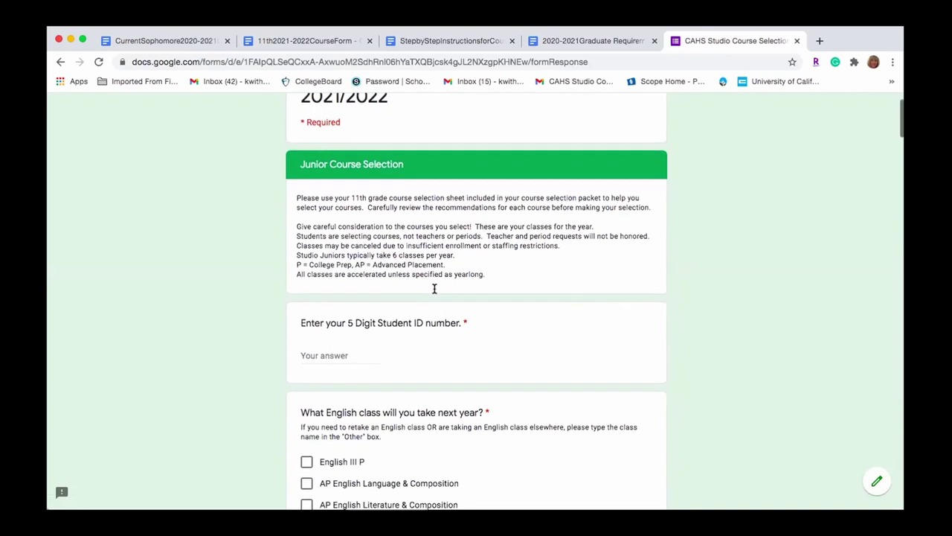
scroll(434, 289, "down", 5)
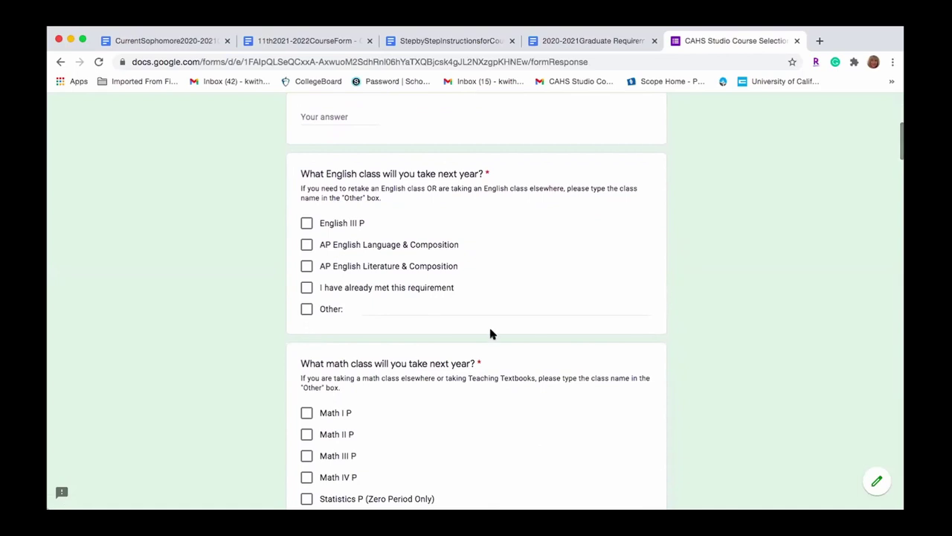
scroll(438, 266, "up", 2)
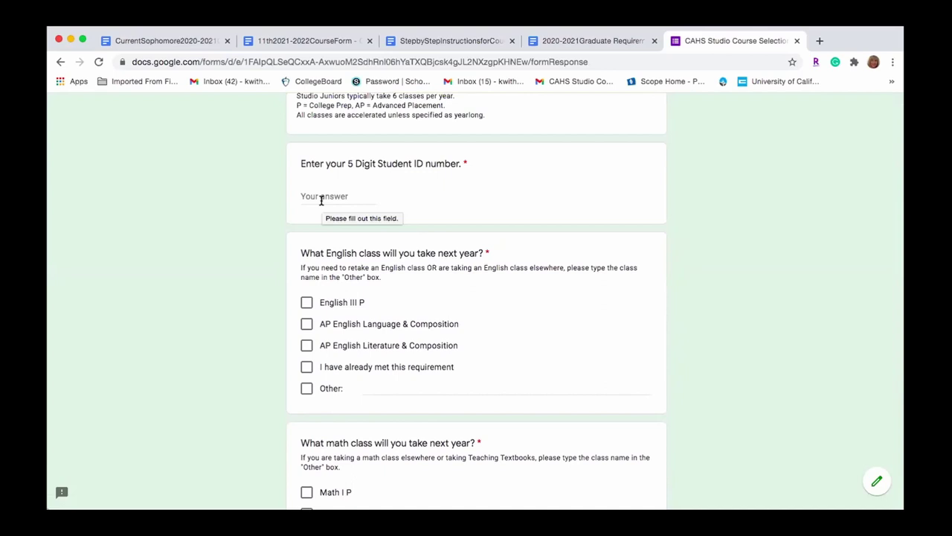
scroll(383, 295, "down", 2)
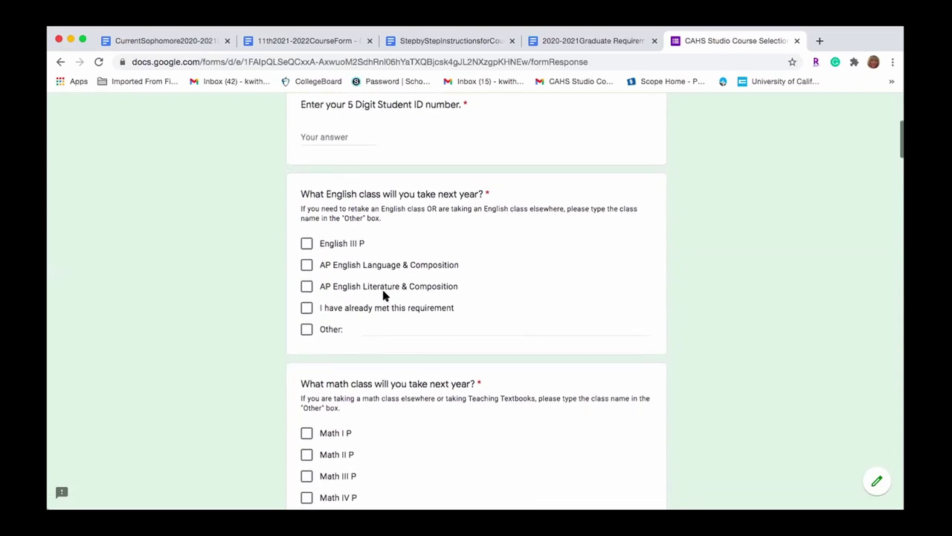
scroll(404, 340, "down", 1)
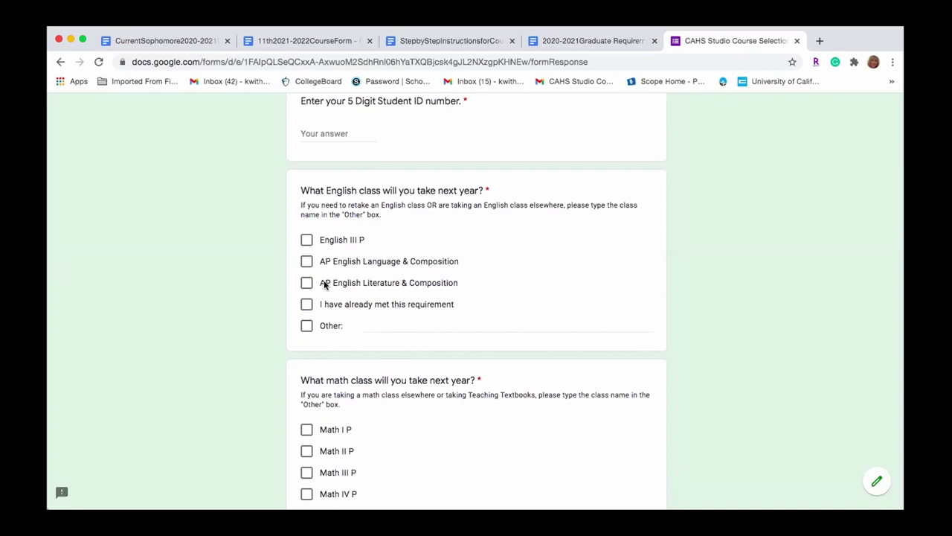
left_click(307, 241)
Select Math III P as next year's math class
scroll(491, 273, "down", 1)
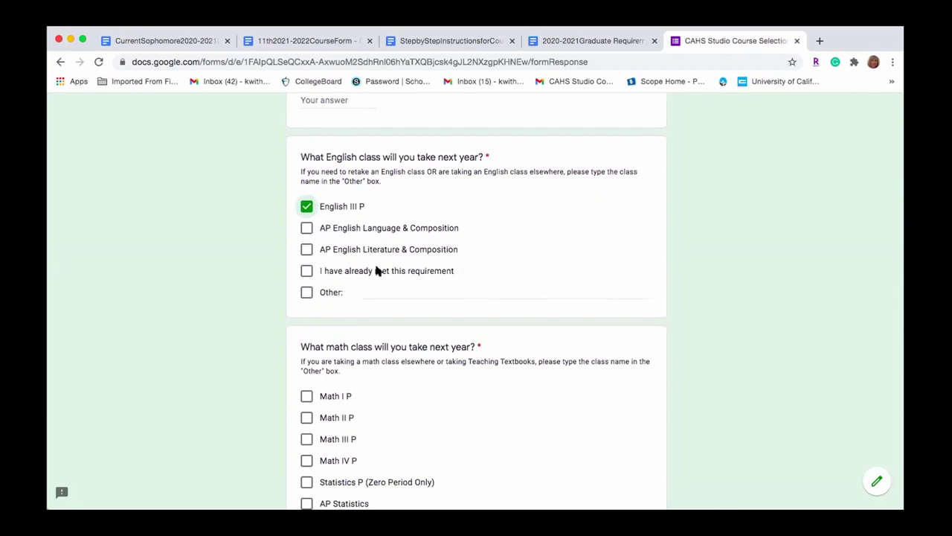
scroll(459, 327, "down", 4)
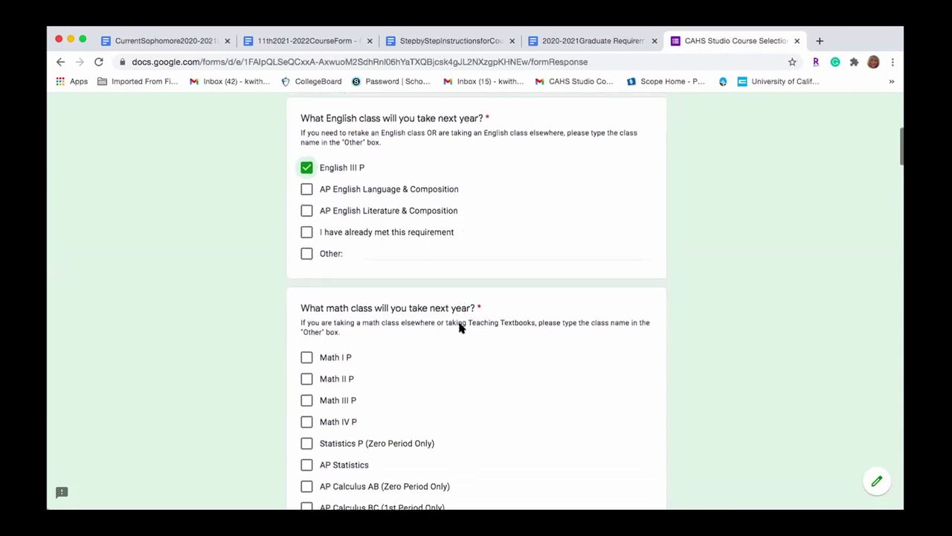
scroll(459, 327, "down", 1)
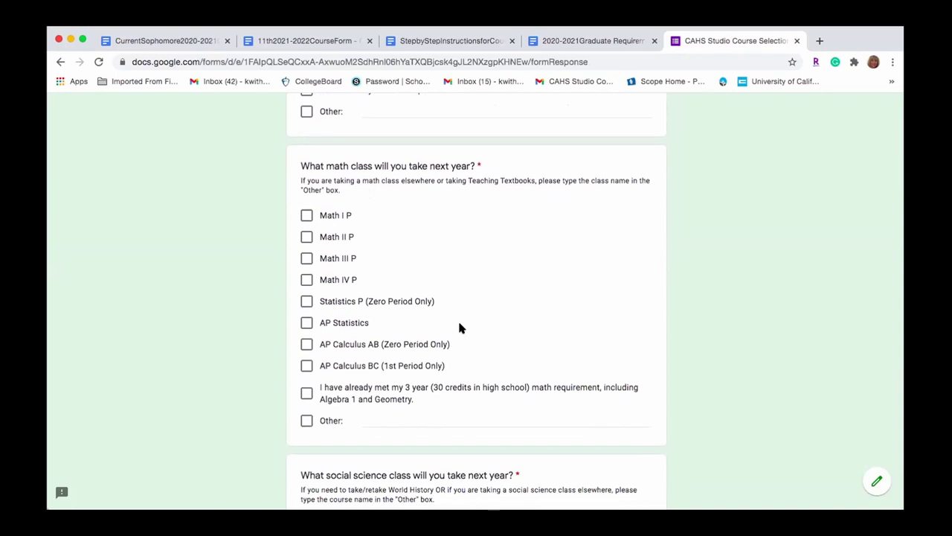
left_click(307, 259)
Select US History P as next year's social science class
scroll(526, 383, "down", 1)
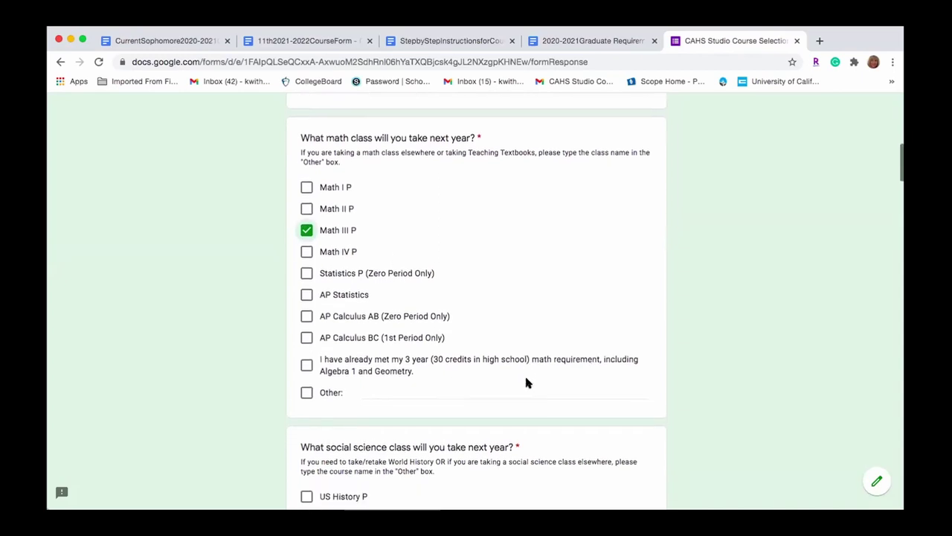
scroll(548, 331, "down", 1)
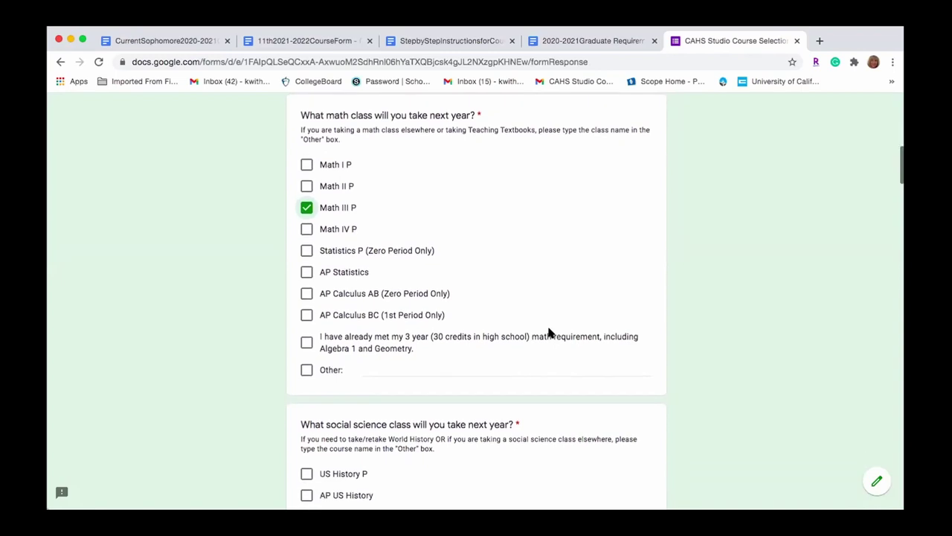
scroll(549, 332, "down", 5)
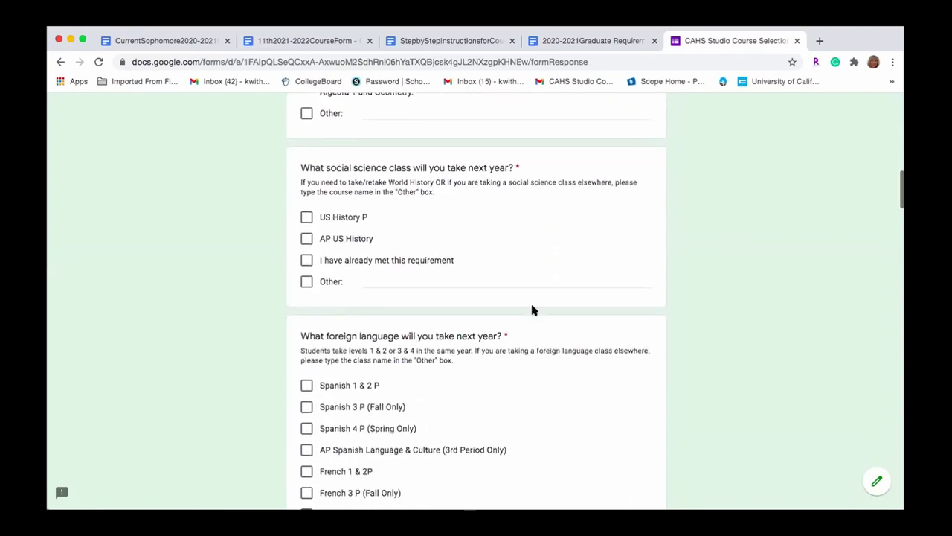
left_click(307, 217)
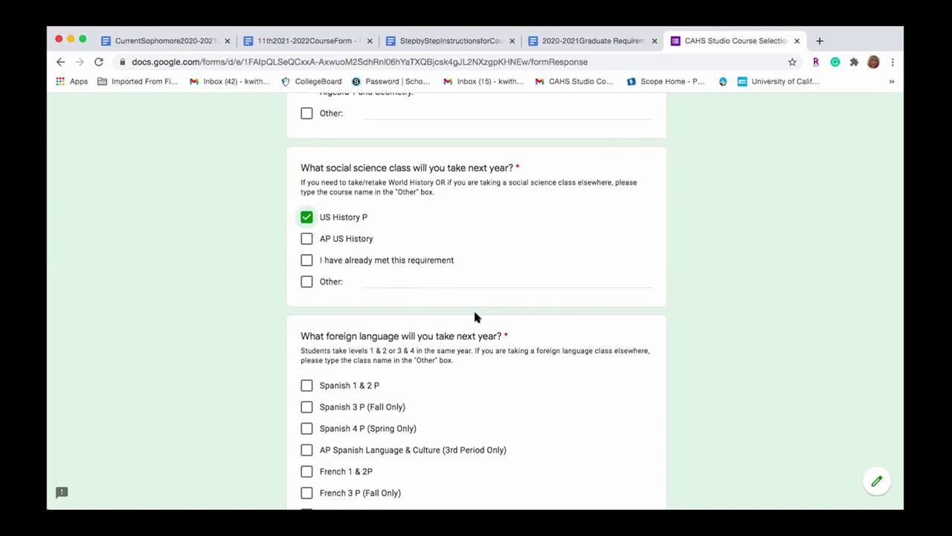
Answer the foreign language question with "I have already met my foreign language requirement."
scroll(515, 342, "down", 3)
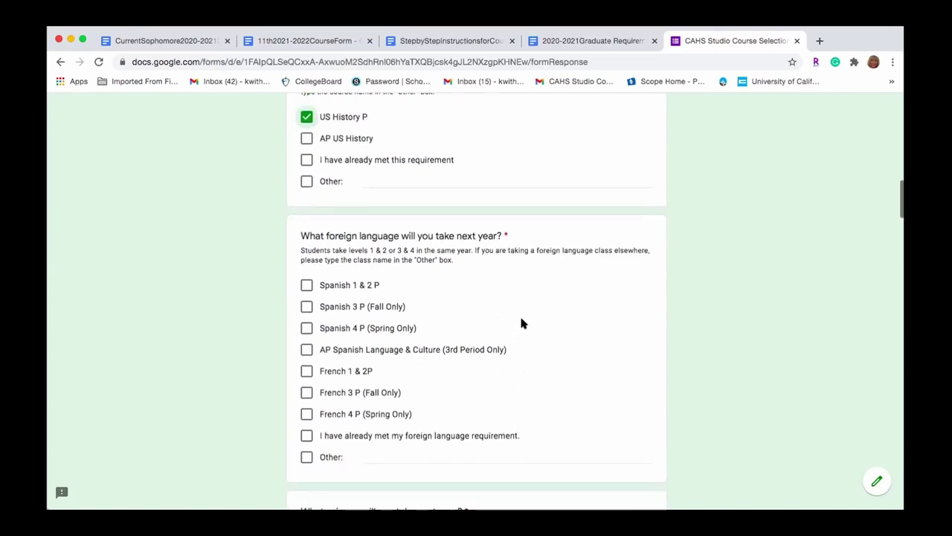
scroll(521, 323, "up", 1)
scroll(521, 323, "down", 3)
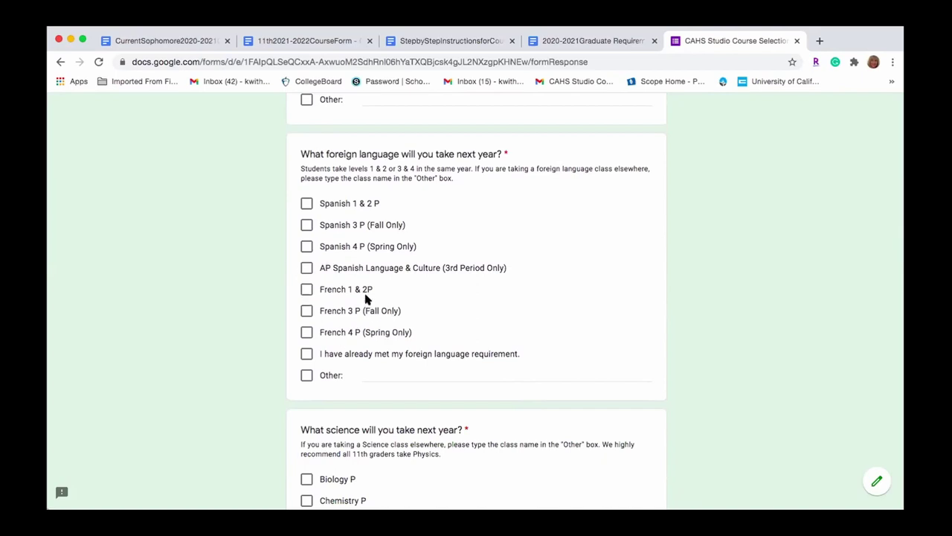
left_click(308, 354)
scroll(466, 302, "down", 4)
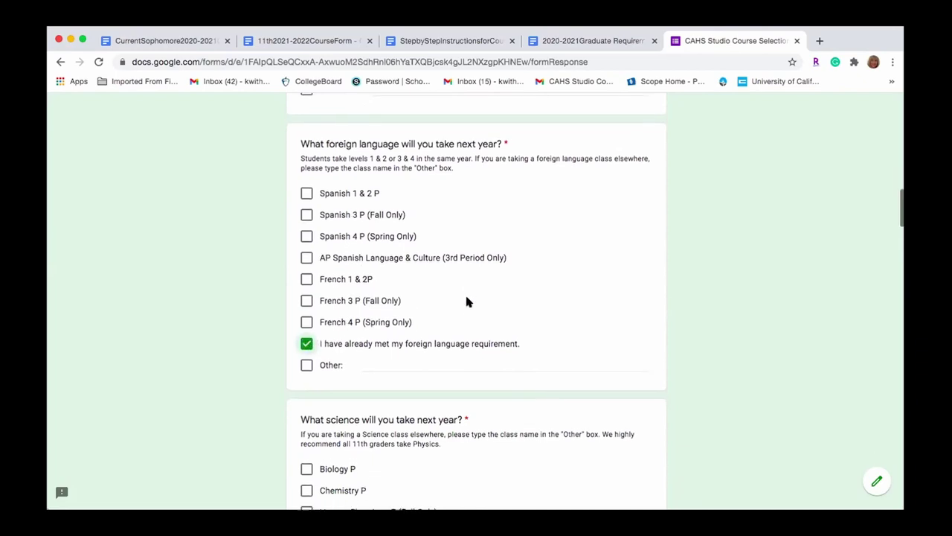
Select Honors Physics P as next year's science class
scroll(467, 301, "down", 1)
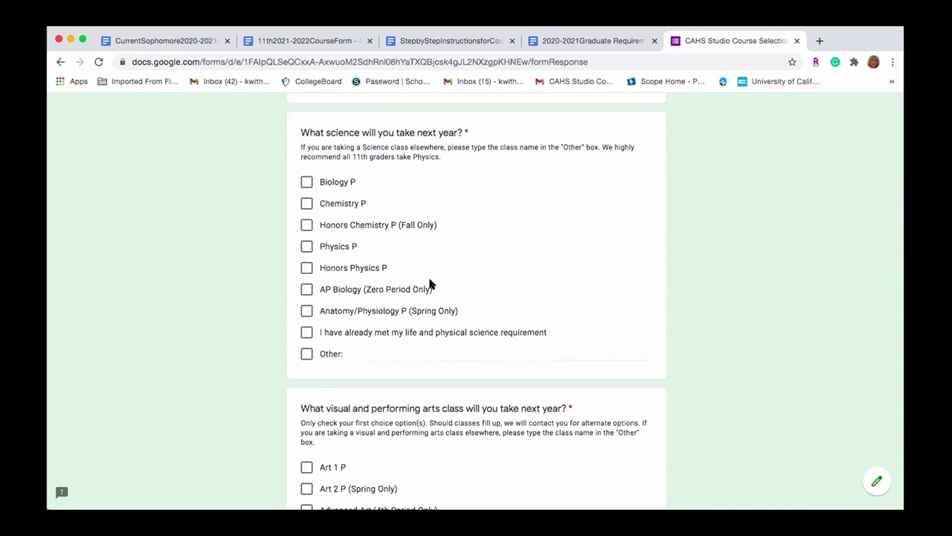
left_click(306, 268)
scroll(457, 261, "down", 1)
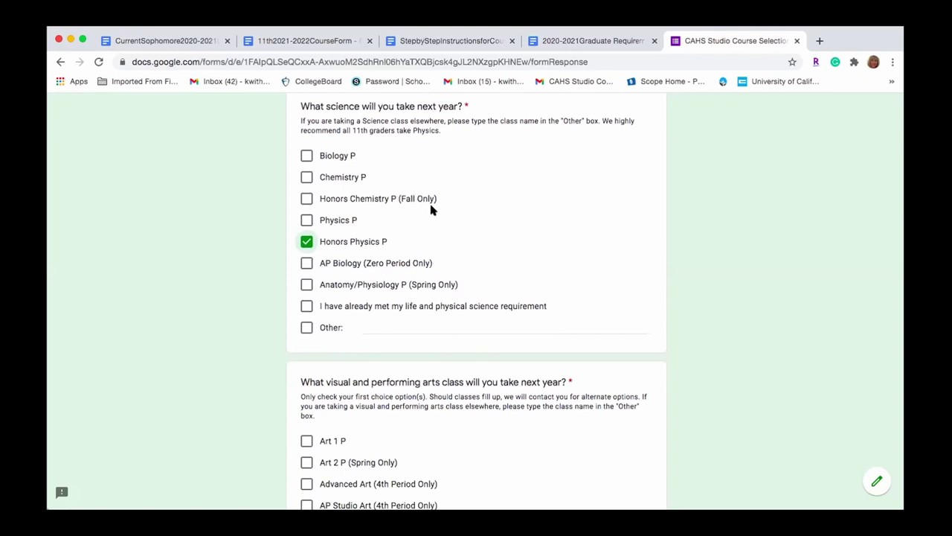
scroll(432, 208, "down", 1)
scroll(432, 211, "down", 2)
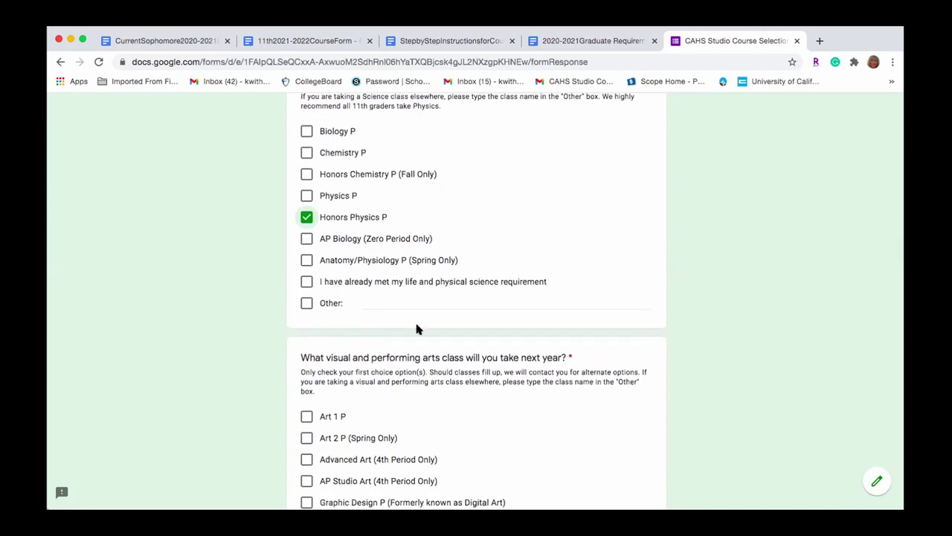
Review the class options under the visual and performing arts question
scroll(416, 328, "down", 4)
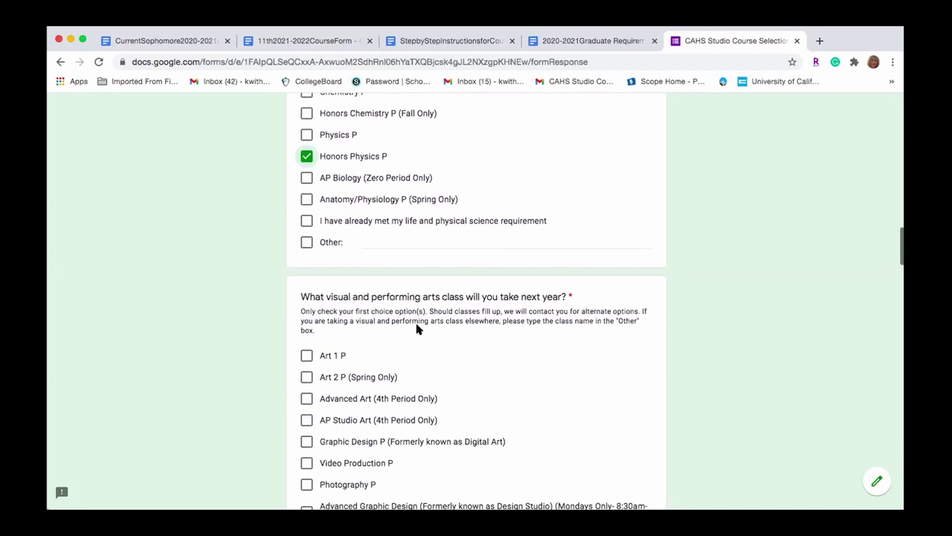
scroll(399, 277, "down", 2)
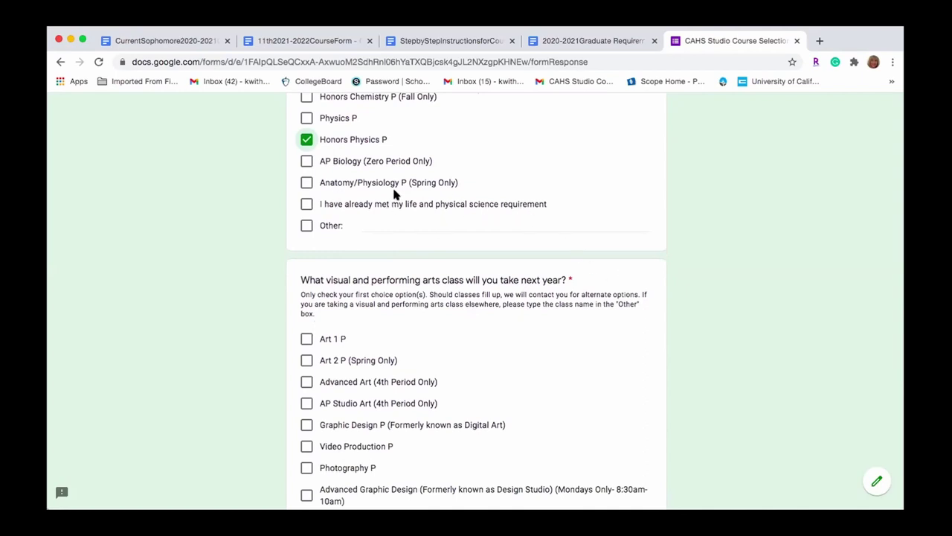
scroll(411, 255, "down", 10)
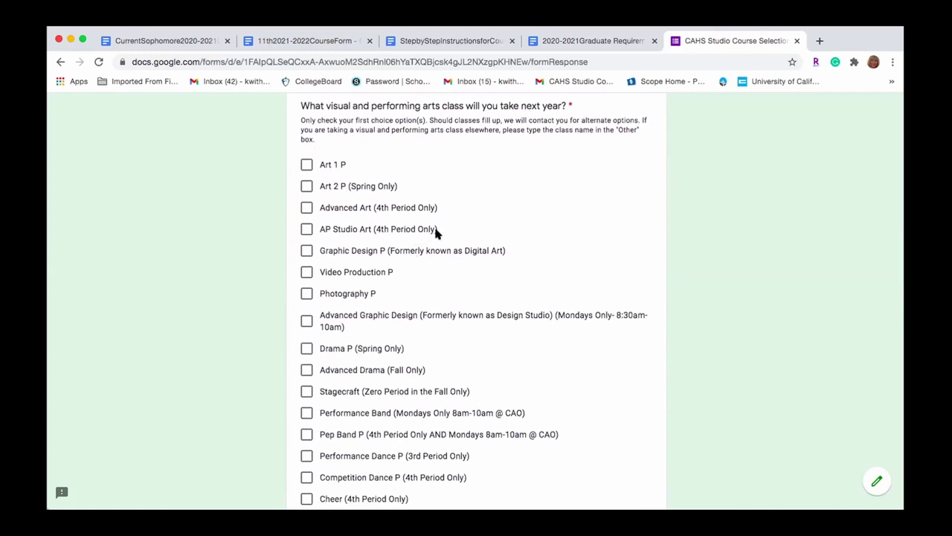
scroll(436, 234, "down", 2)
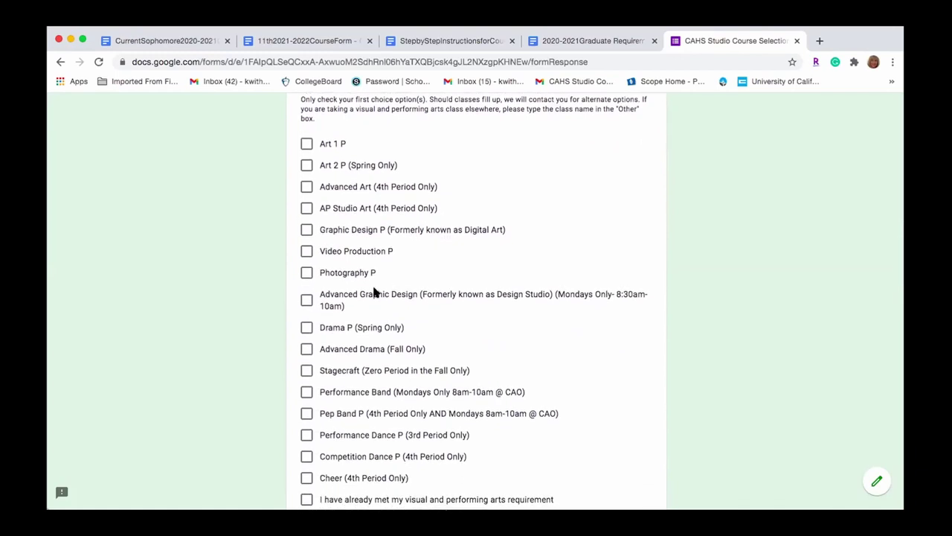
scroll(403, 298, "up", 1)
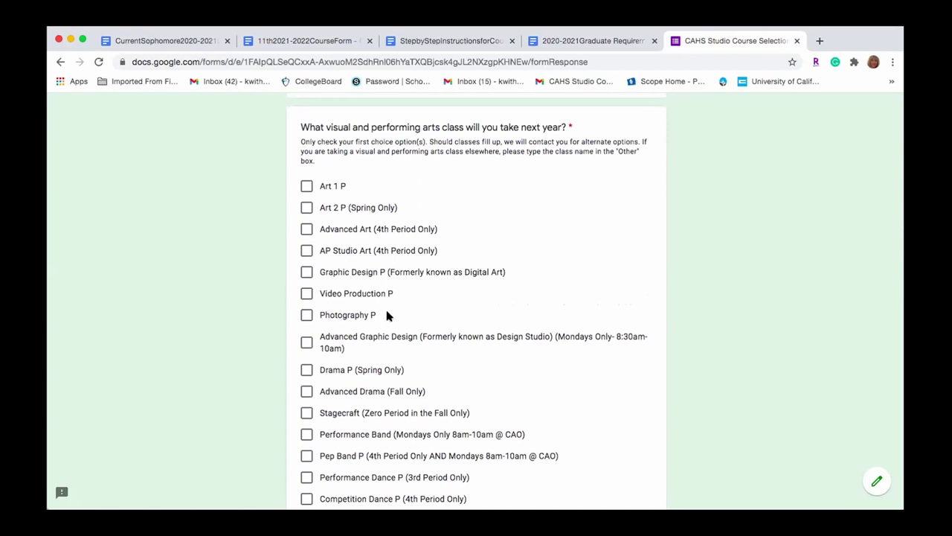
scroll(388, 306, "down", 4)
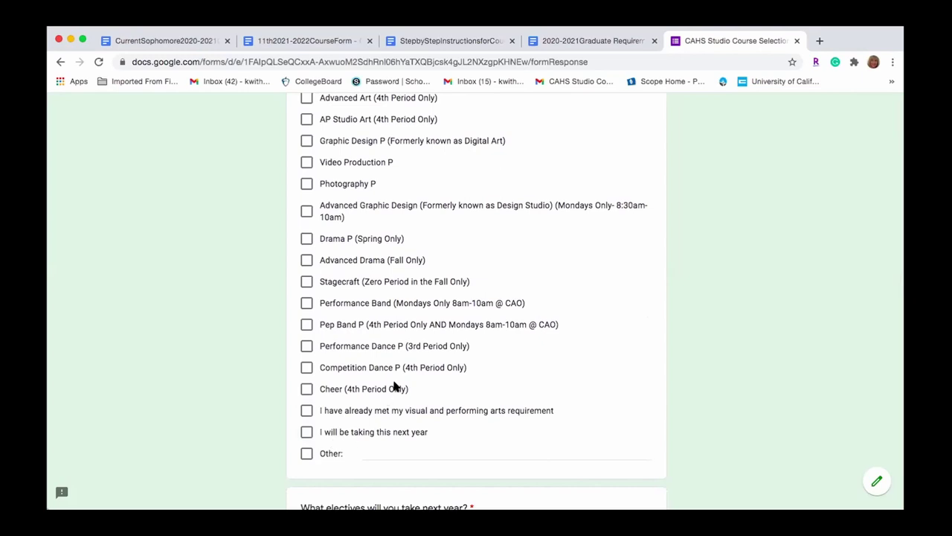
Review the list of elective classes offered for next year, including the elective requirement and "Other" answers
scroll(395, 388, "down", 5)
scroll(395, 386, "up", 1)
scroll(395, 386, "down", 2)
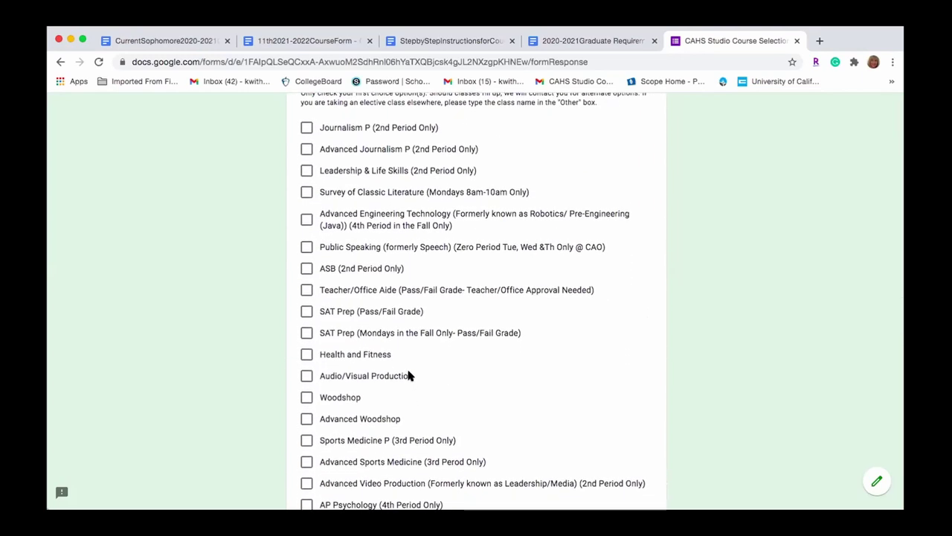
scroll(410, 374, "down", 3)
scroll(408, 376, "down", 3)
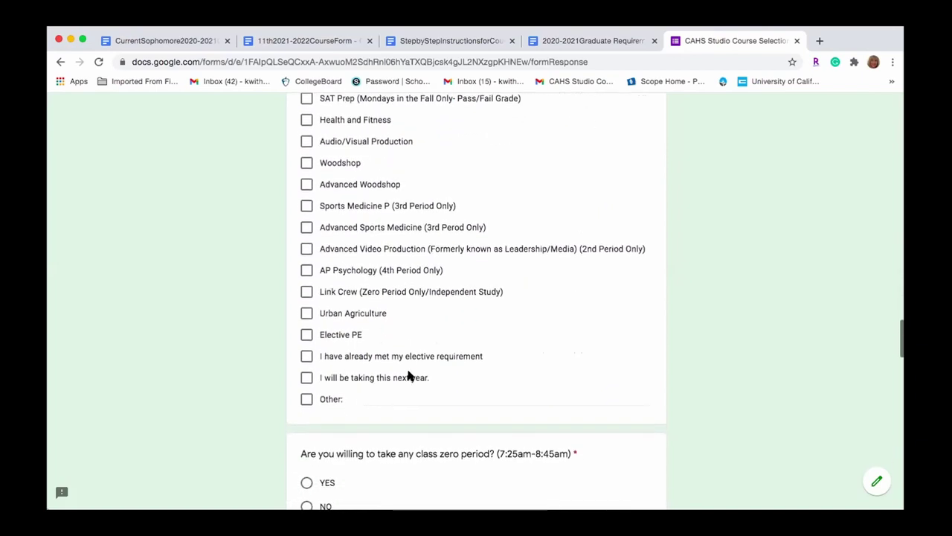
scroll(407, 376, "up", 1)
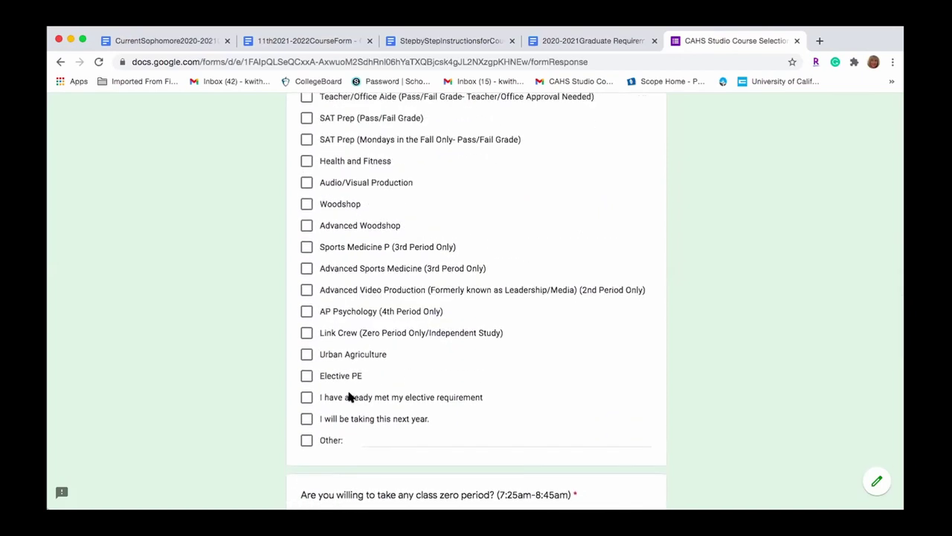
scroll(406, 372, "up", 1)
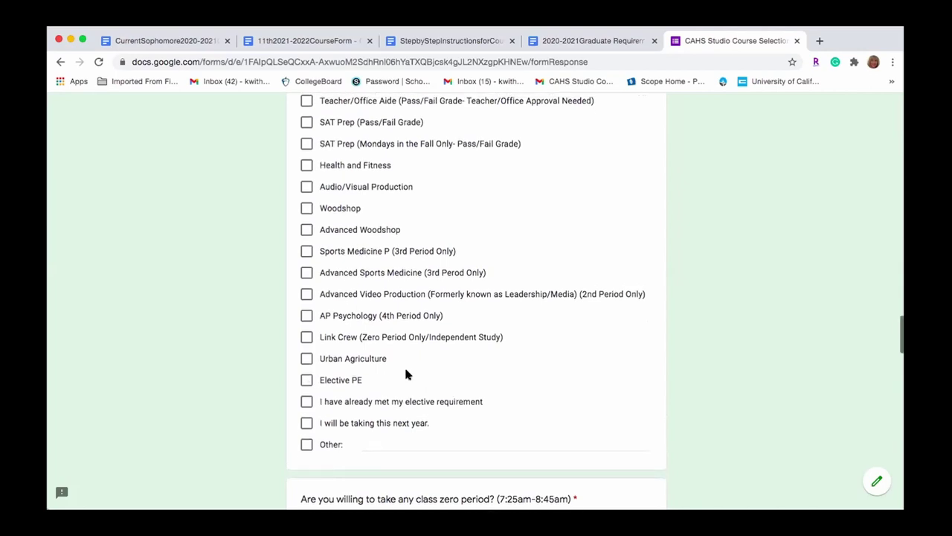
scroll(405, 373, "down", 5)
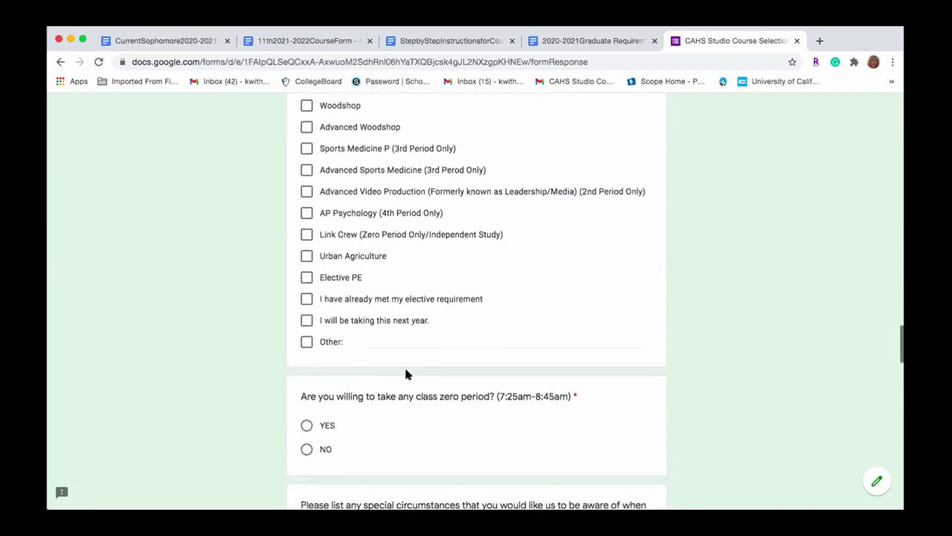
Read the zero period question and the special circumstances question about making the schedule
scroll(439, 375, "down", 1)
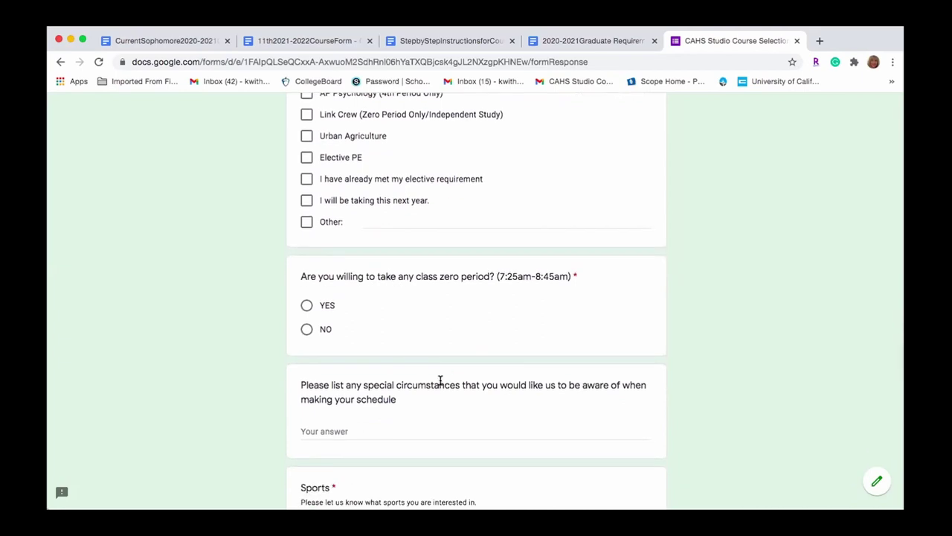
scroll(440, 380, "down", 4)
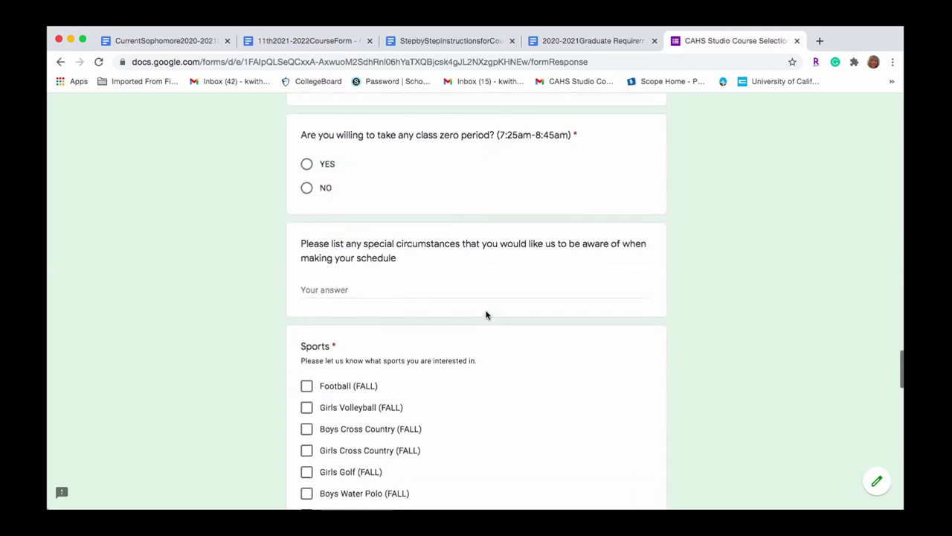
scroll(486, 315, "up", 1)
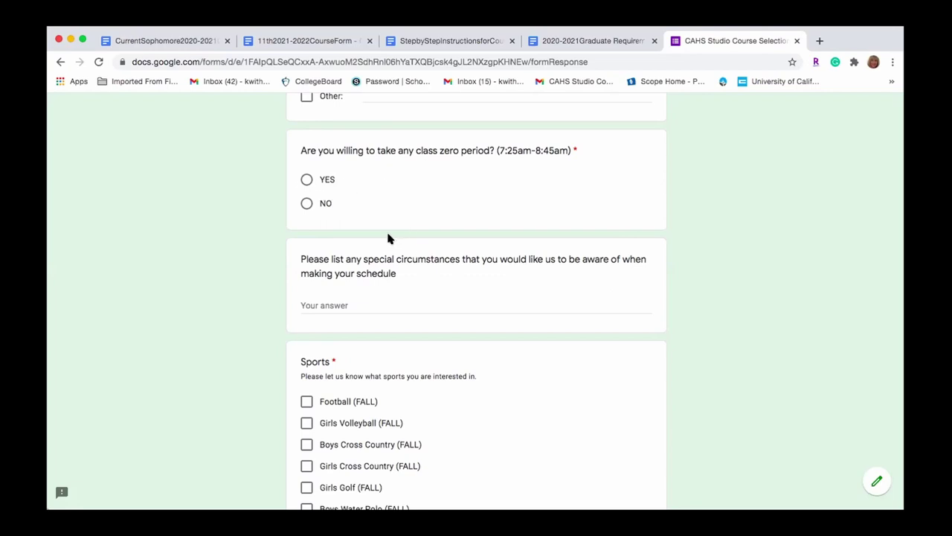
scroll(464, 271, "down", 1)
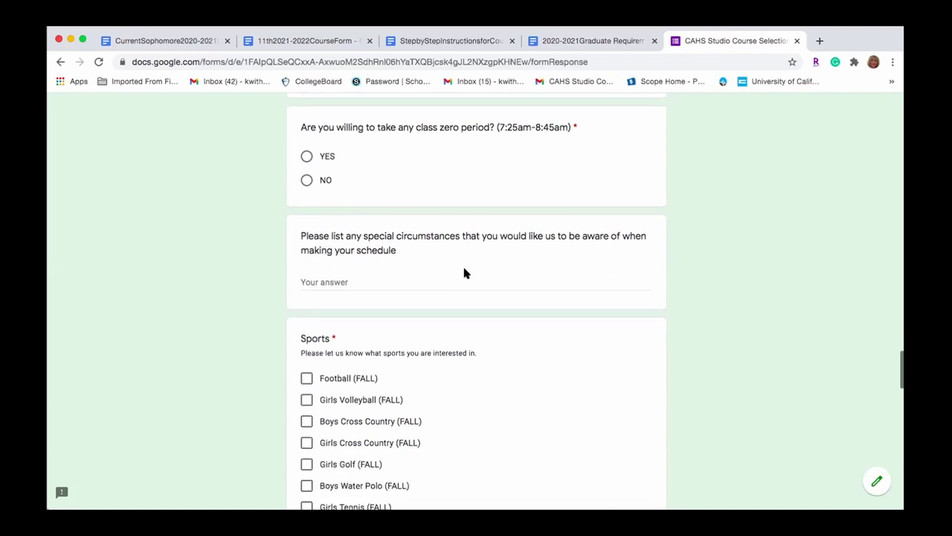
scroll(546, 249, "down", 1)
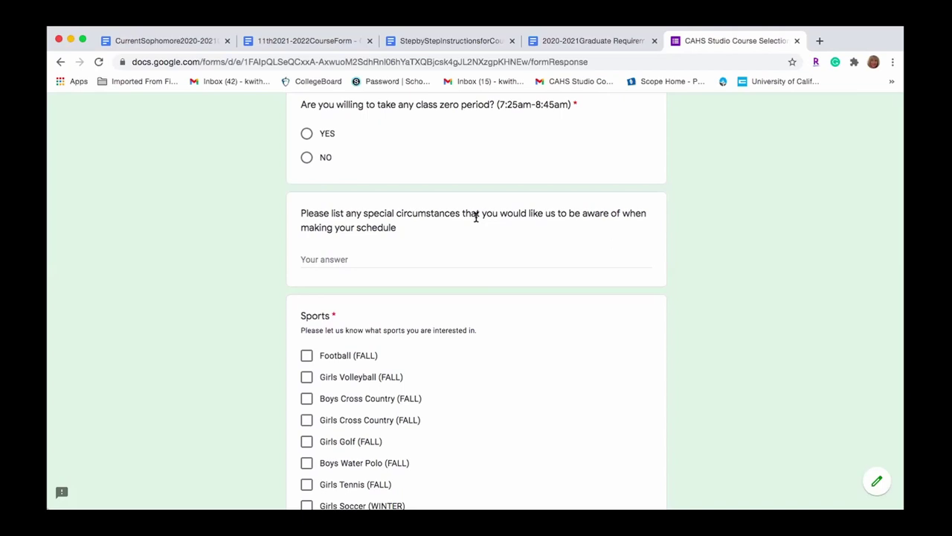
Mark Girls Tennis (FALL) as a sport of interest and look through the remaining sports options
scroll(476, 216, "down", 5)
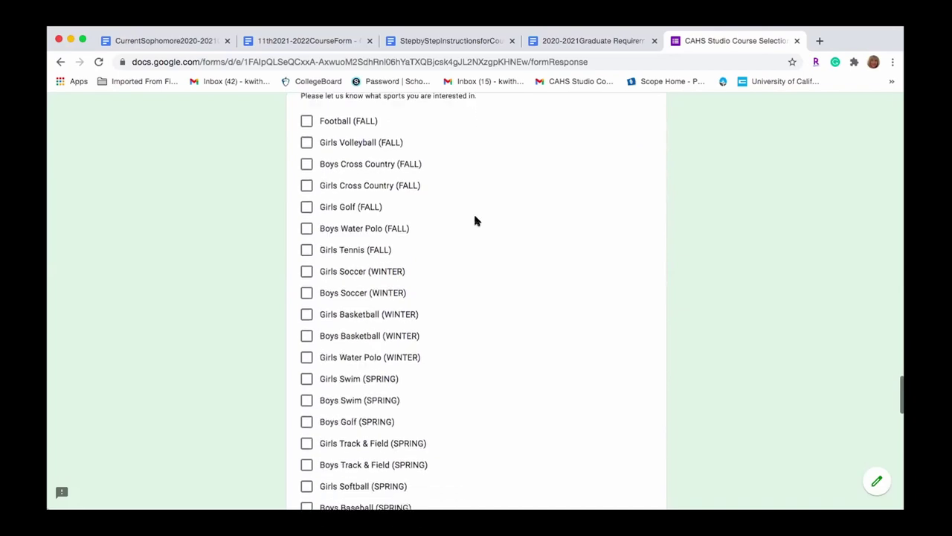
scroll(474, 216, "up", 1)
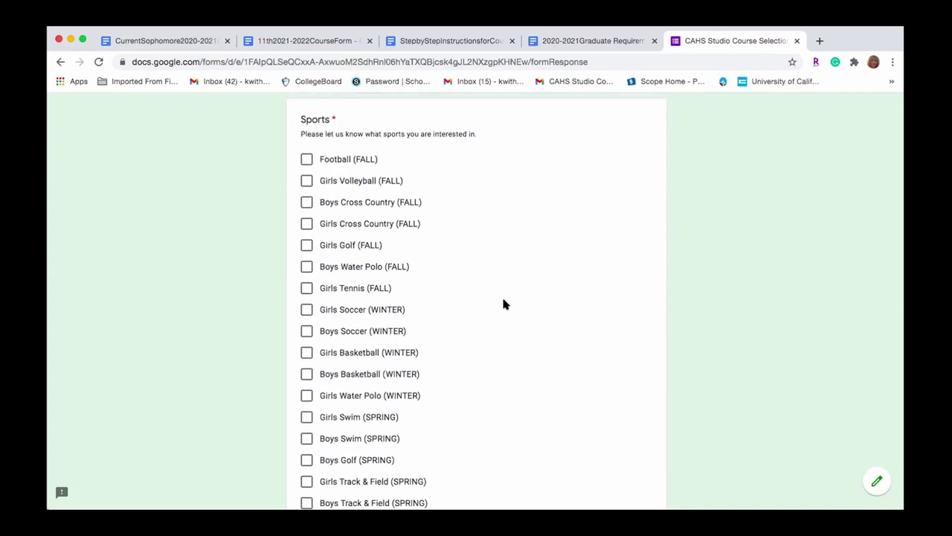
left_click(308, 289)
scroll(468, 305, "down", 5)
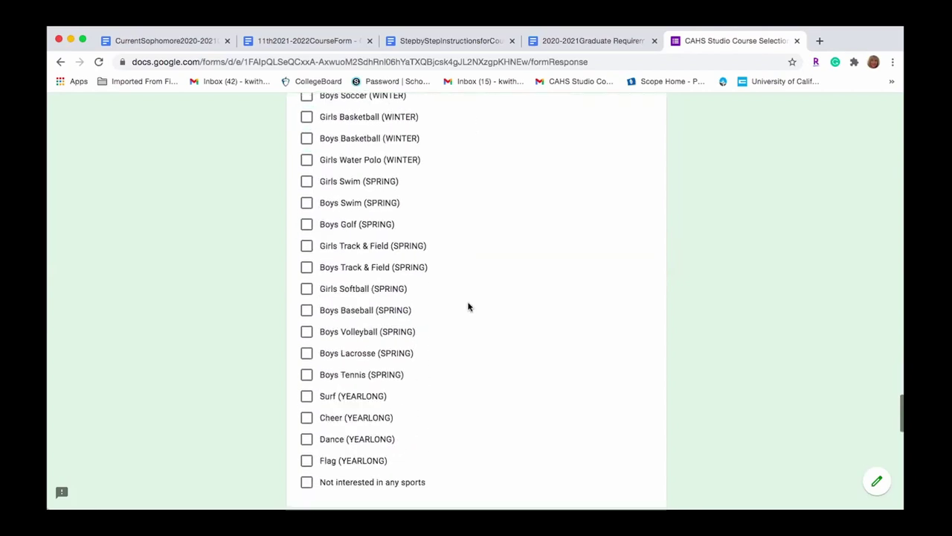
scroll(468, 306, "down", 3)
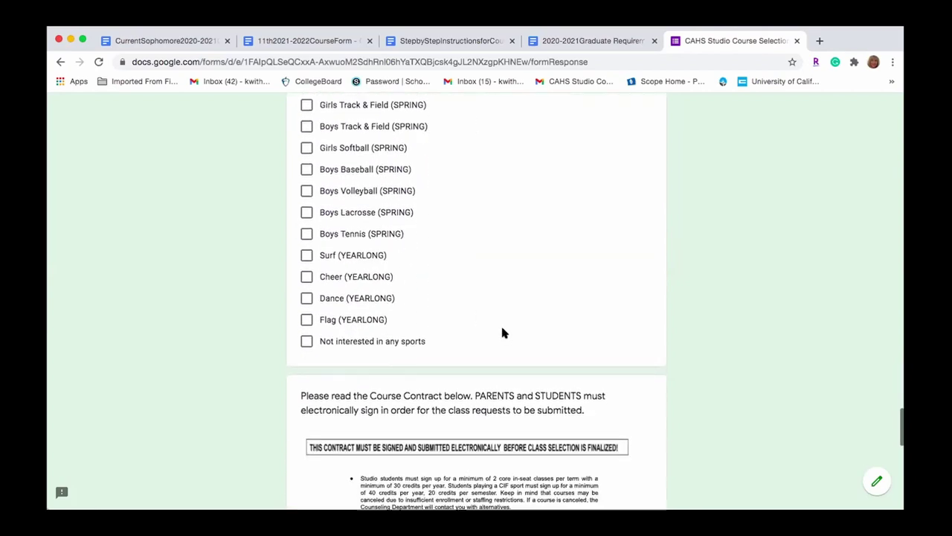
Read the Course Contract and review the parent and student signature fields and the parent email field before submission
scroll(511, 372, "down", 6)
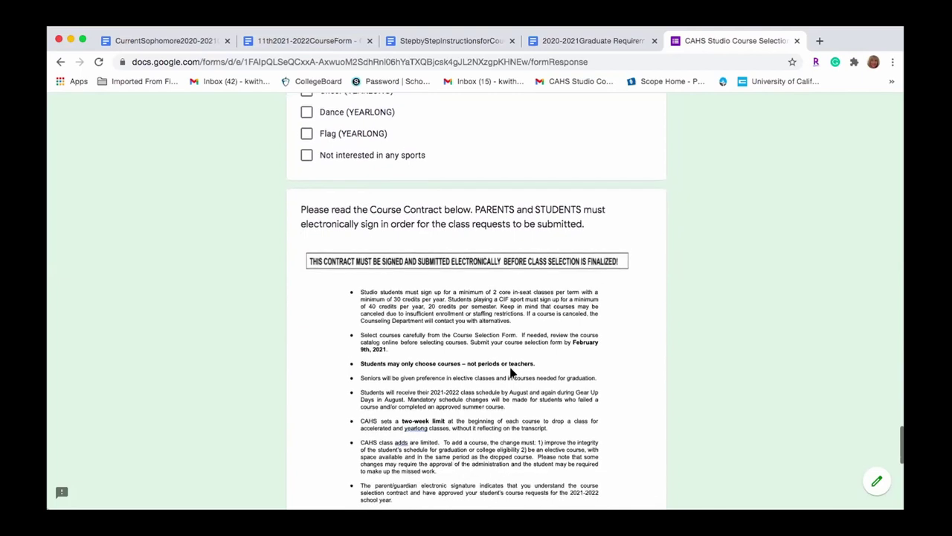
scroll(510, 372, "down", 1)
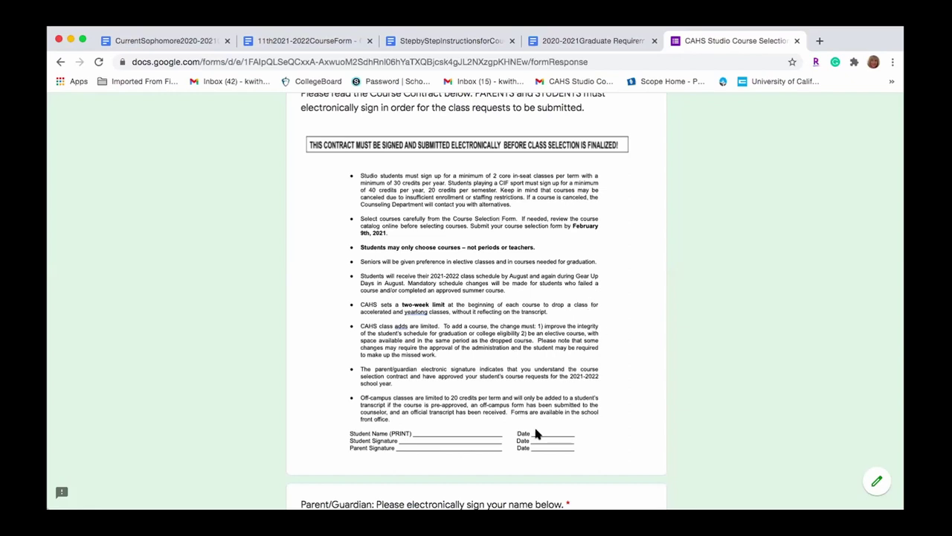
scroll(535, 434, "down", 3)
scroll(535, 434, "down", 1)
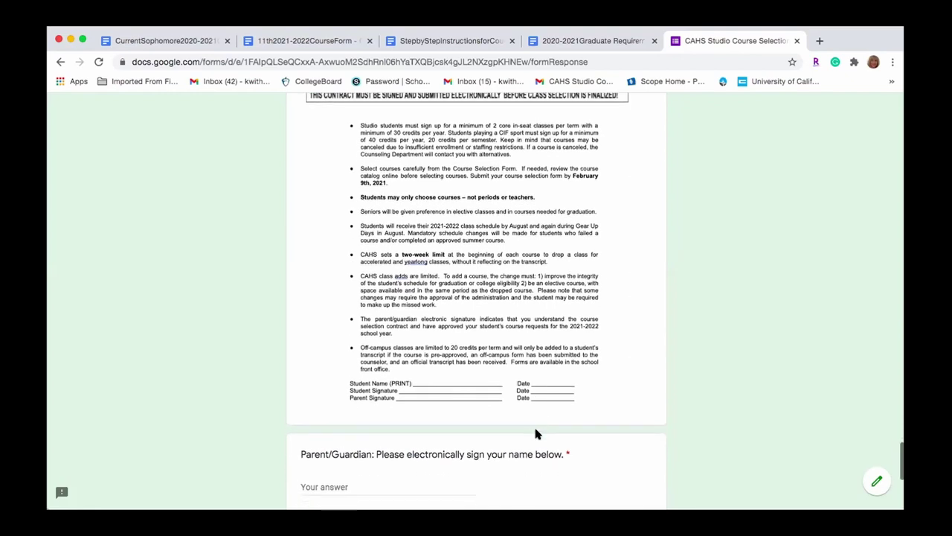
scroll(535, 432, "down", 5)
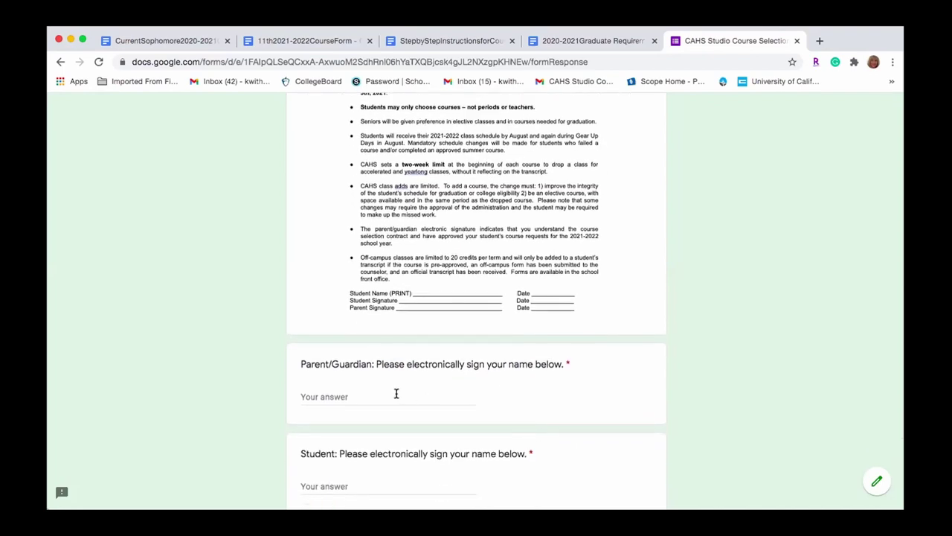
scroll(445, 400, "down", 5)
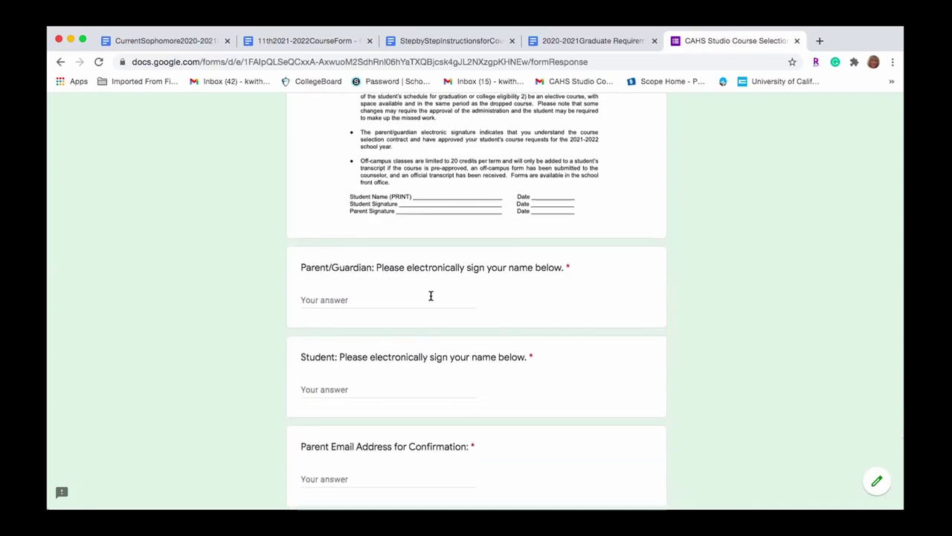
scroll(434, 385, "down", 4)
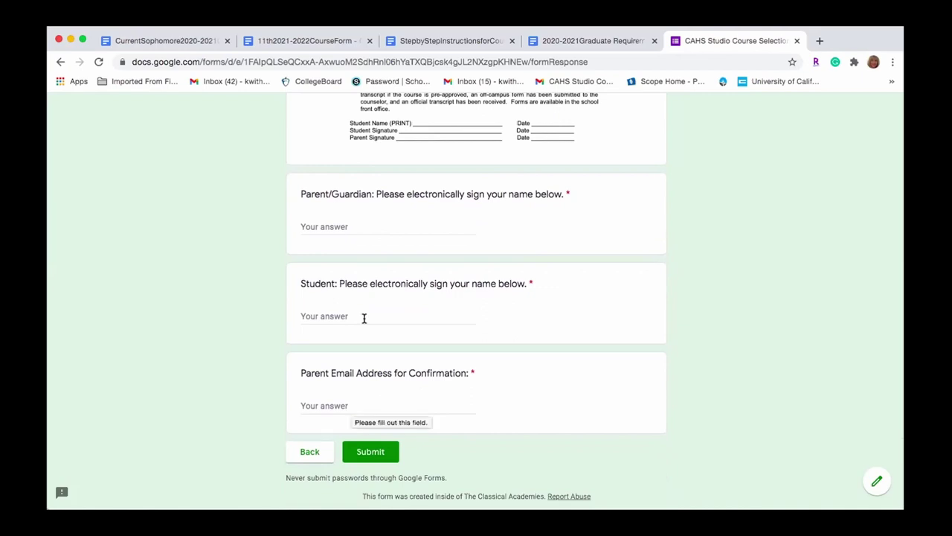
Switch to the Course Selection Packet Cover document and read the note on requesting course changes after submission
left_click(182, 44)
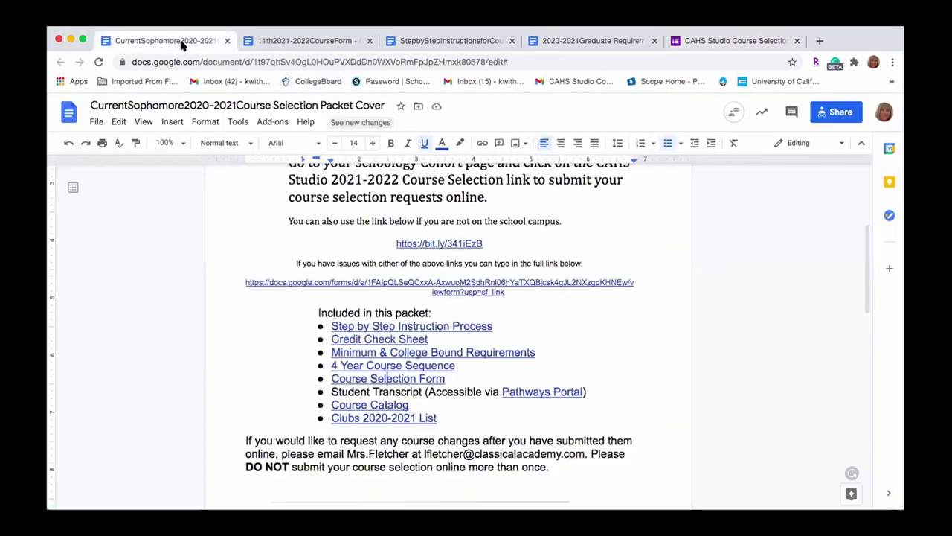
scroll(470, 399, "down", 2)
scroll(471, 403, "down", 1)
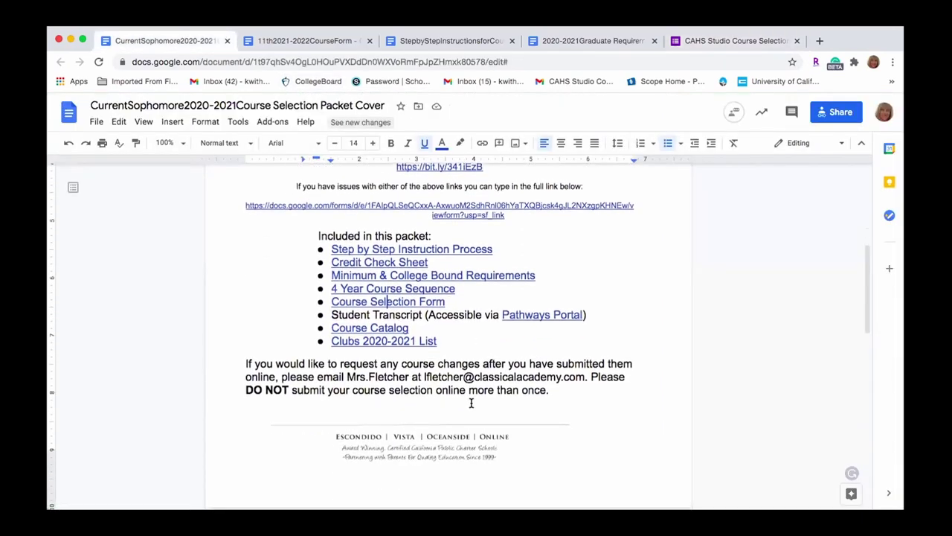